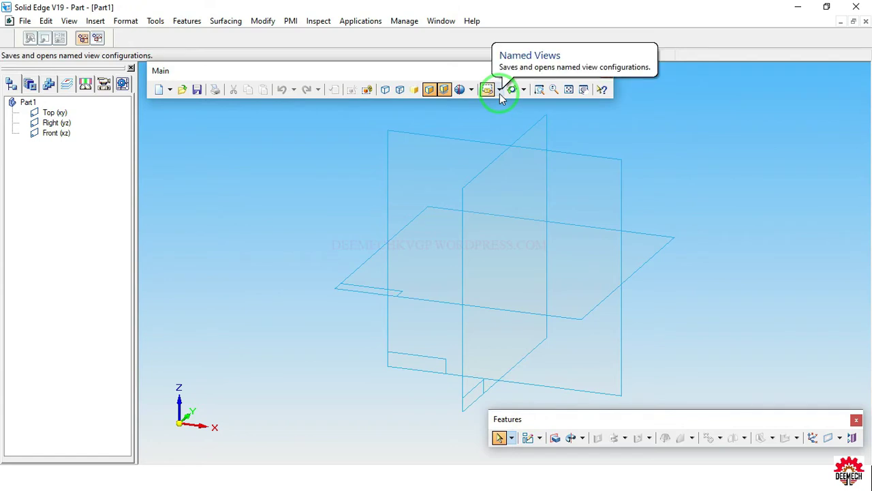
Switch to the iso view and start a protrusion sketch on the Top (xy) reference plane.
{"action": "left_click", "coordinate": [501, 96]}
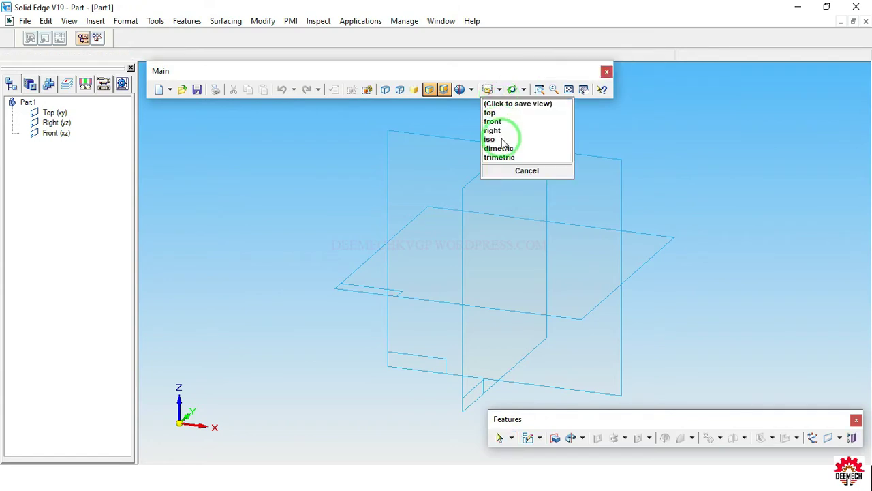
{"action": "left_click", "coordinate": [501, 142]}
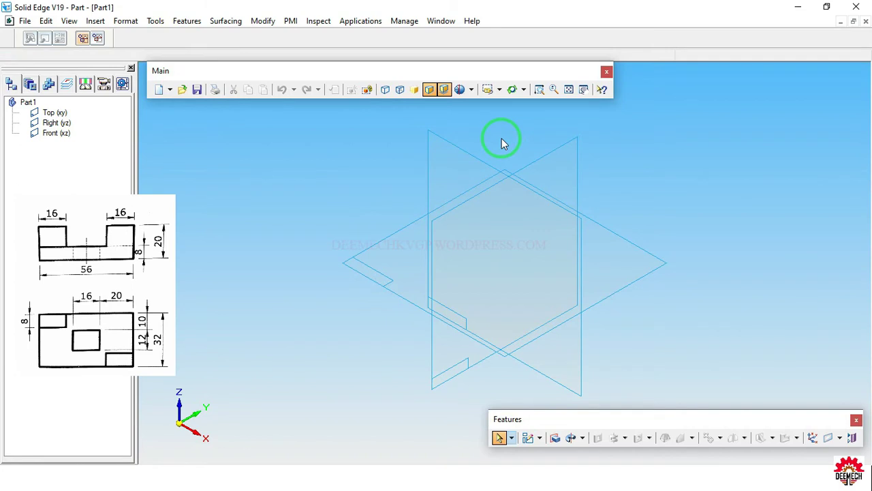
{"action": "left_click", "coordinate": [557, 440]}
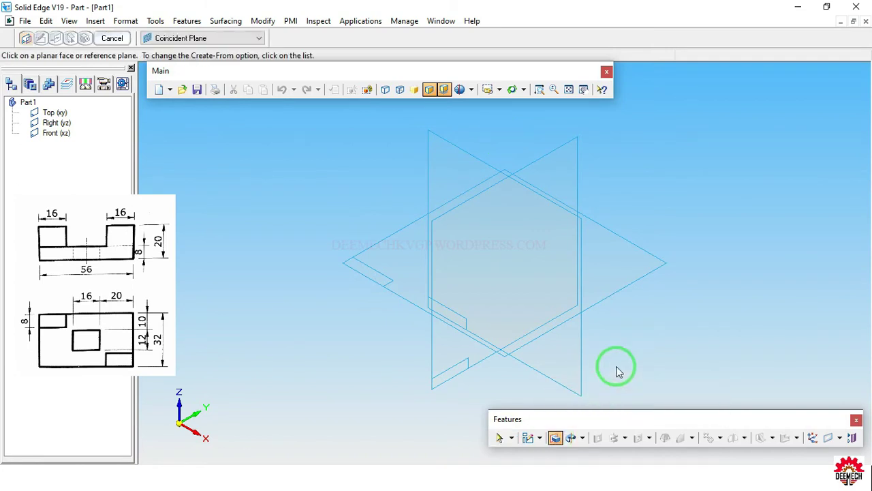
{"action": "left_click", "coordinate": [646, 273]}
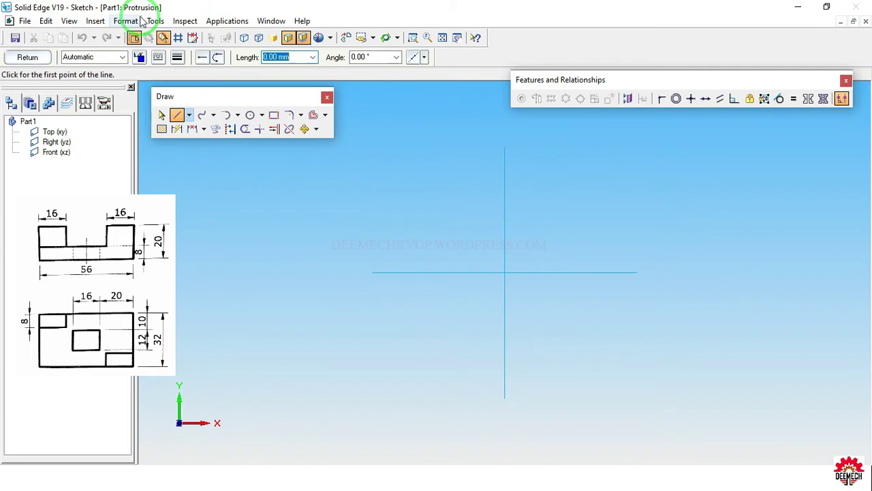
Check that the sketch toolbars are enabled and place the Draw and Features and Relationships toolbars side by side above the sketch.
{"action": "left_click", "coordinate": [68, 21]}
{"action": "mouse_move", "coordinate": [123, 249]}
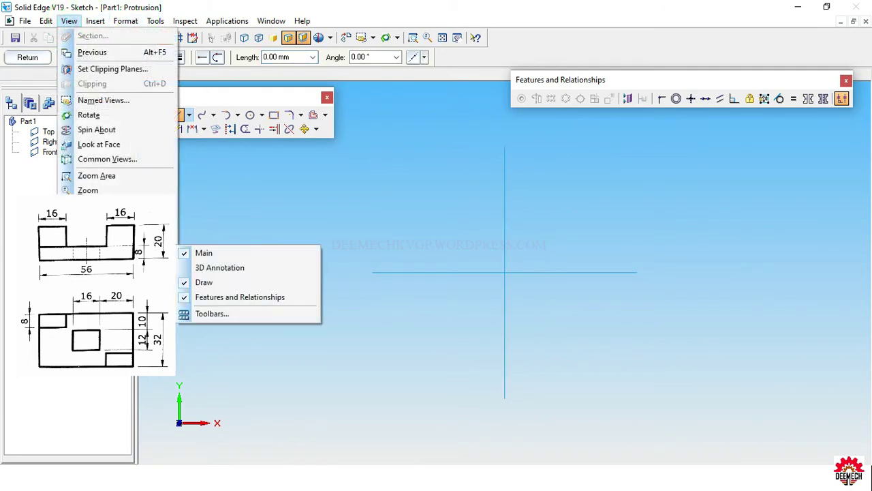
{"action": "left_click", "coordinate": [220, 316]}
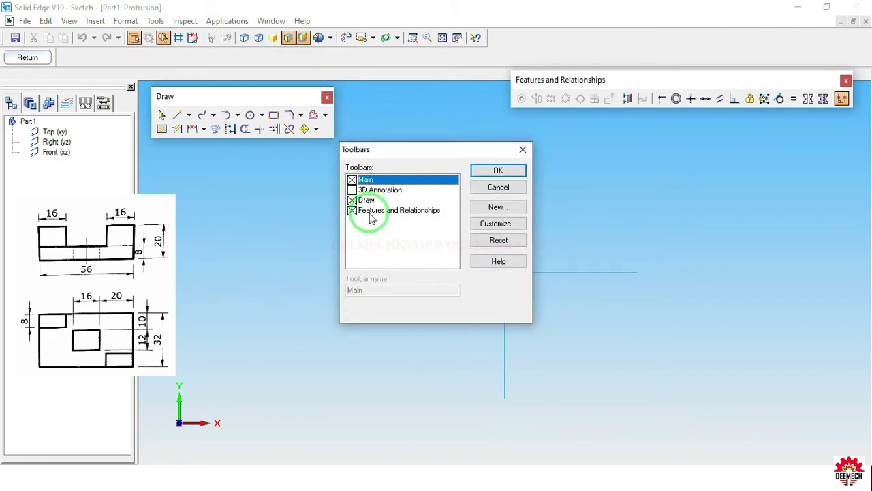
{"action": "left_click", "coordinate": [498, 171]}
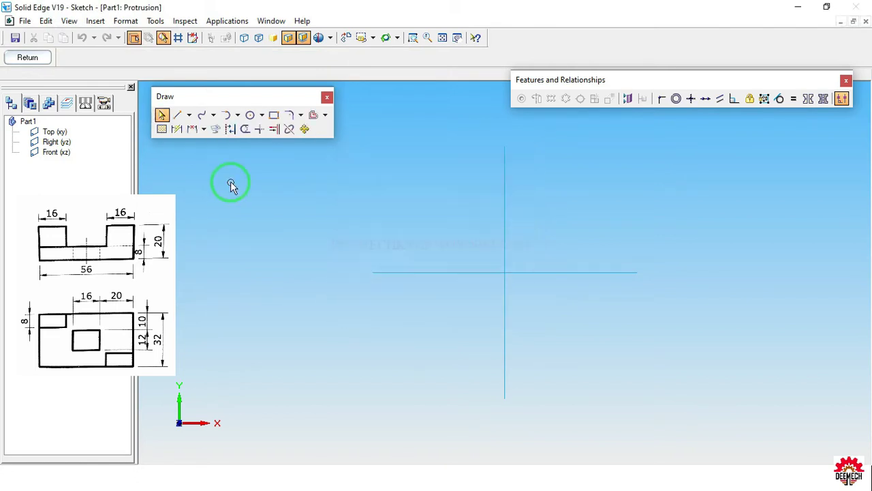
{"action": "left_click_drag", "start_coordinate": [213, 93], "coordinate": [211, 88]}
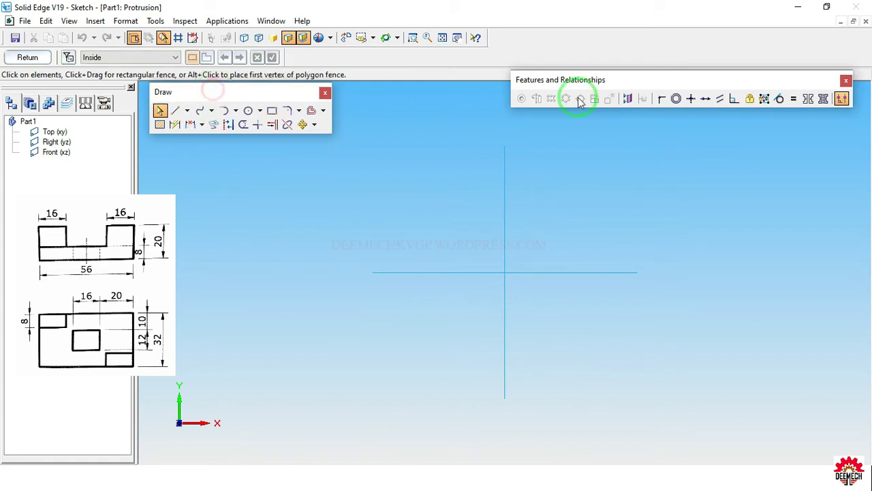
{"action": "left_click_drag", "start_coordinate": [584, 86], "coordinate": [495, 95]}
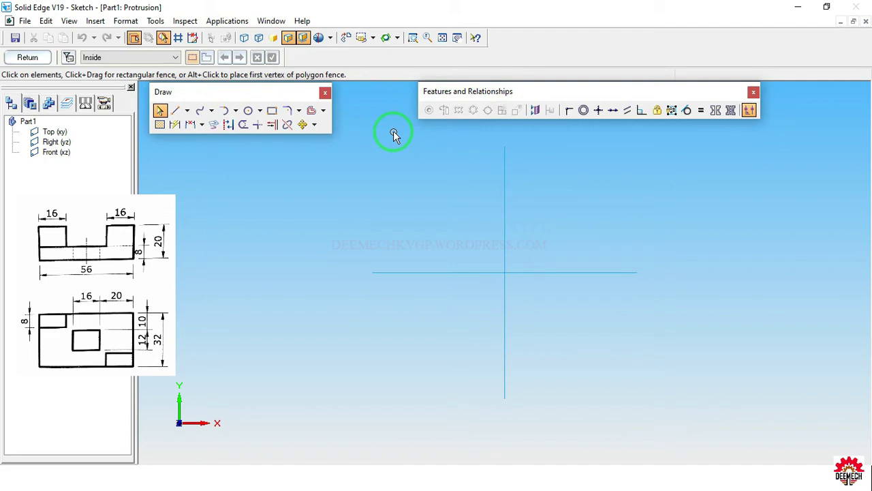
Sketch a rectangle about 57 by 38 mm, centred by connecting the midpoints of its upper and left edges to the reference axes.
{"action": "left_click", "coordinate": [271, 112]}
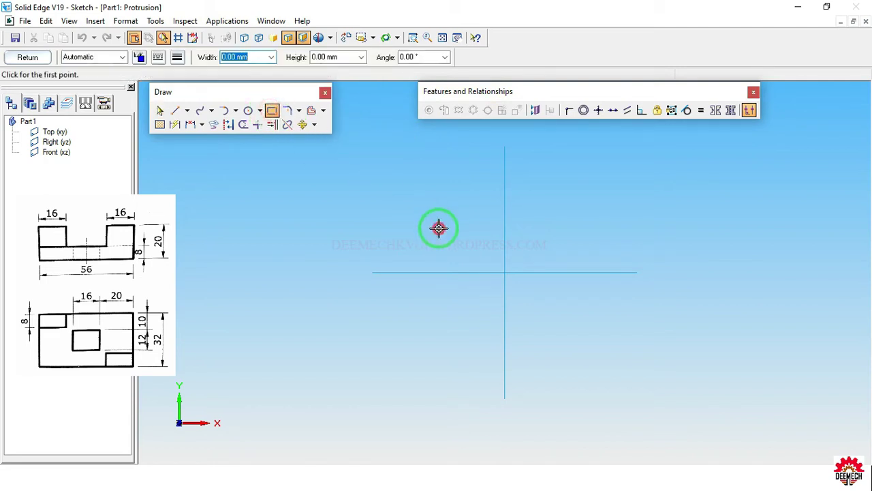
{"action": "left_click_drag", "start_coordinate": [439, 228], "coordinate": [607, 324]}
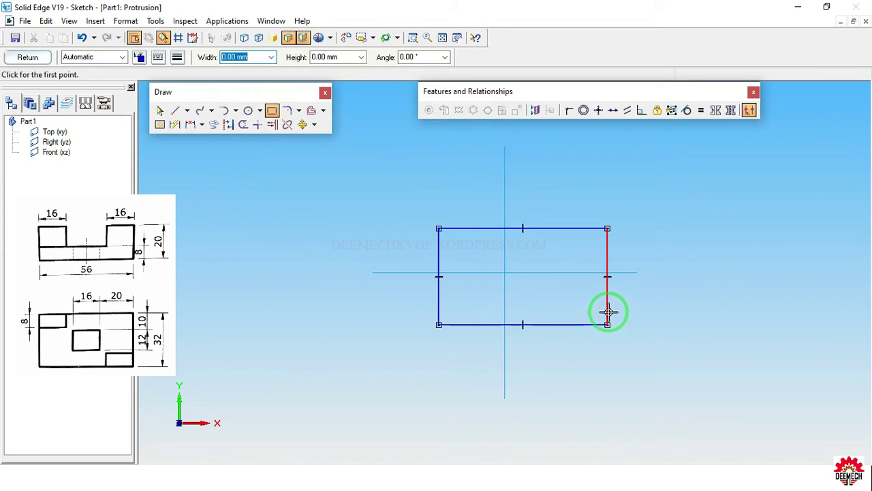
{"action": "left_click", "coordinate": [568, 112]}
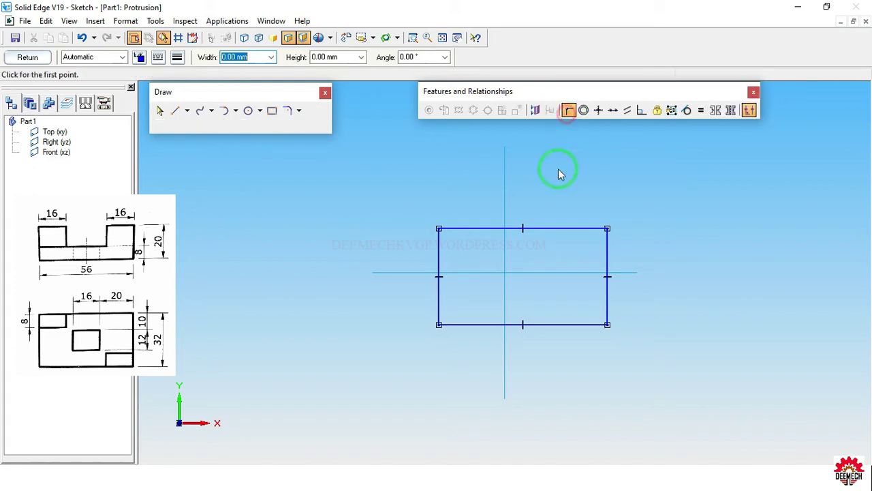
{"action": "left_click", "coordinate": [520, 226]}
{"action": "left_click", "coordinate": [505, 215]}
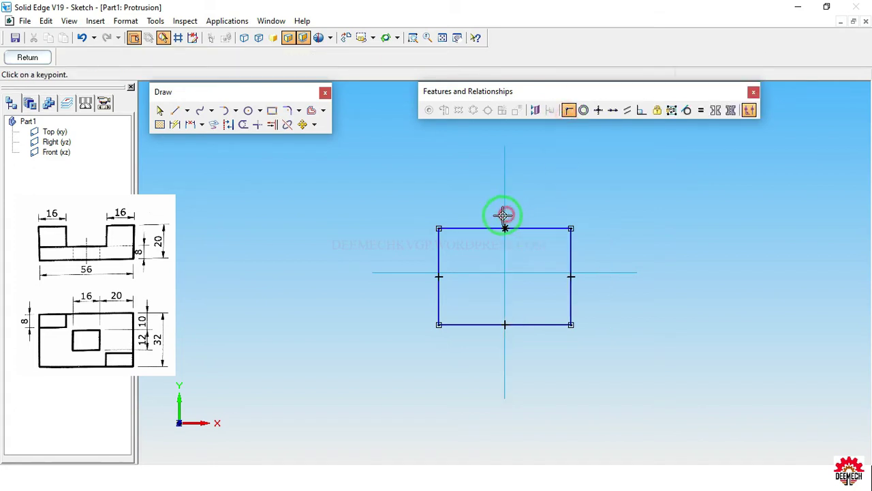
{"action": "left_click", "coordinate": [446, 274]}
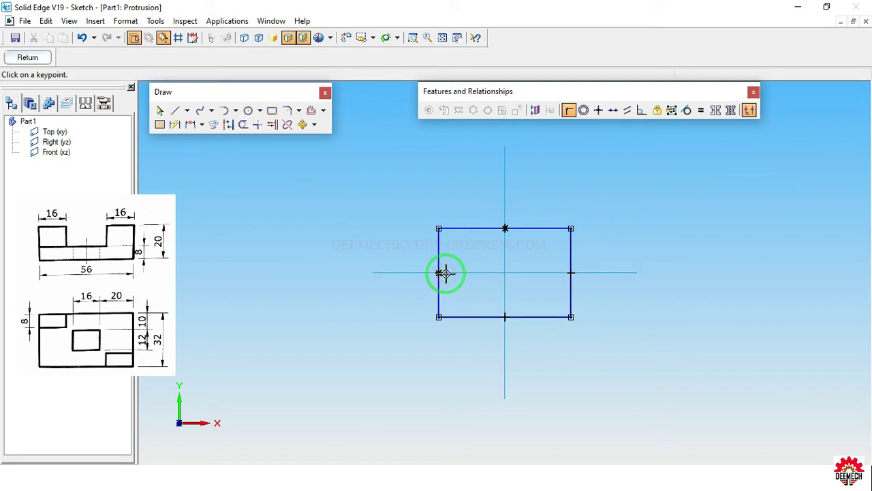
Dimension the rectangle 32 mm high and 56 mm wide, and finish the profile sketch.
{"action": "left_click", "coordinate": [176, 124]}
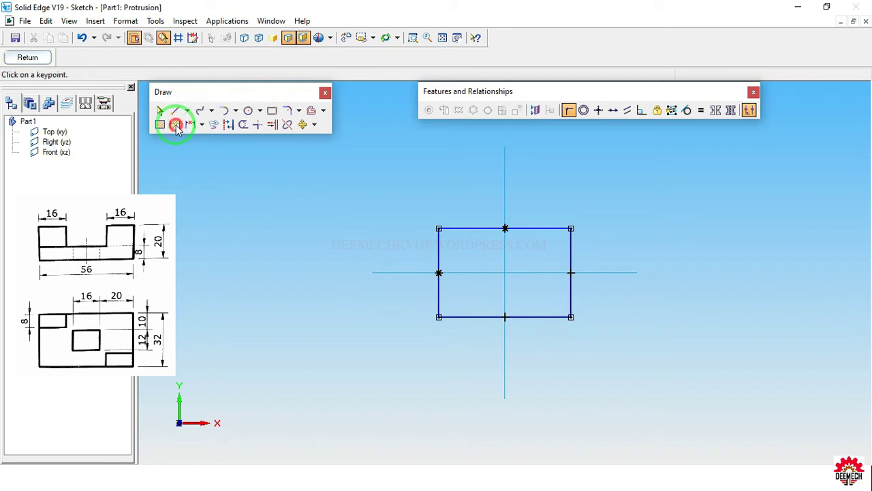
{"action": "left_click", "coordinate": [438, 243]}
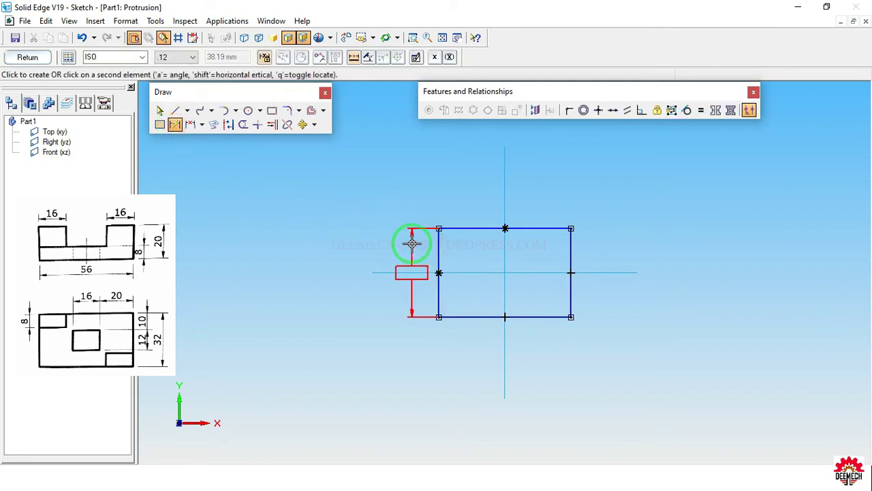
{"action": "left_click", "coordinate": [412, 244]}
{"action": "type", "text": "32"}
{"action": "key", "text": "Return"}
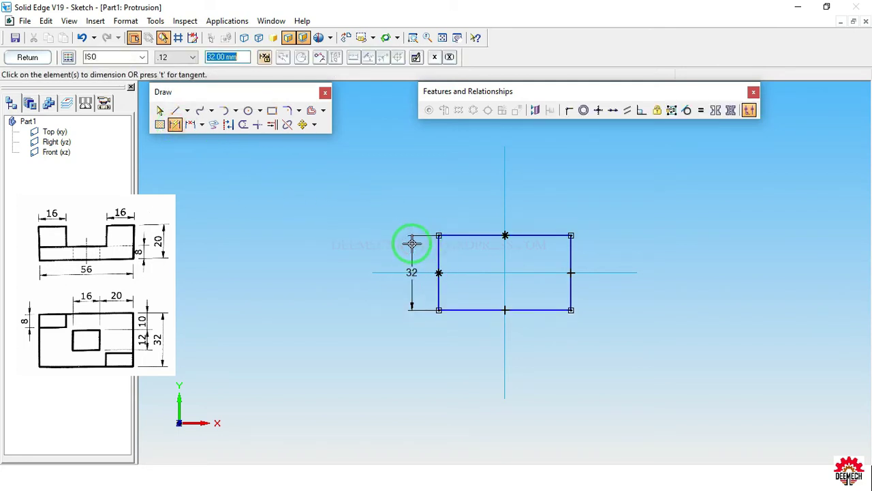
{"action": "left_click", "coordinate": [480, 236]}
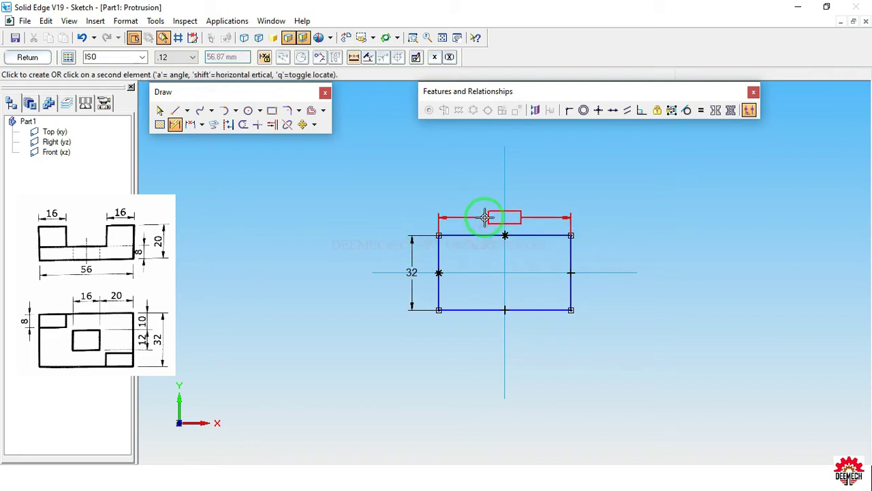
{"action": "left_click", "coordinate": [484, 217]}
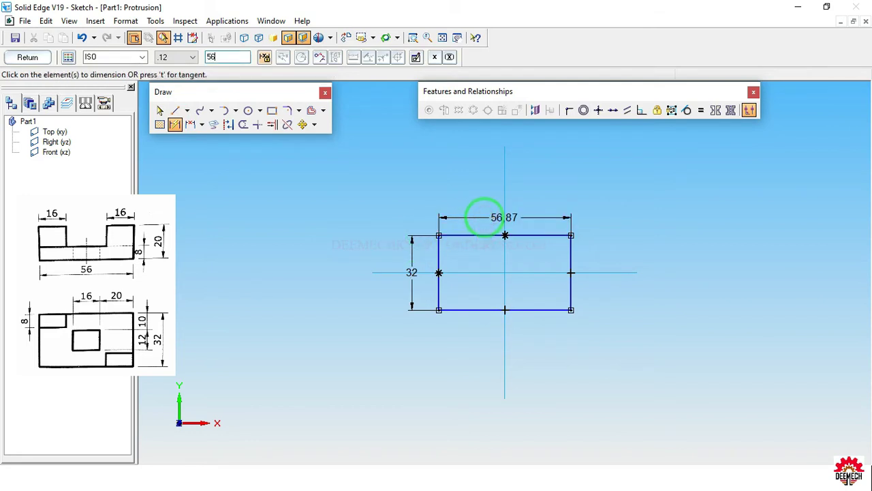
{"action": "key", "text": "Return"}
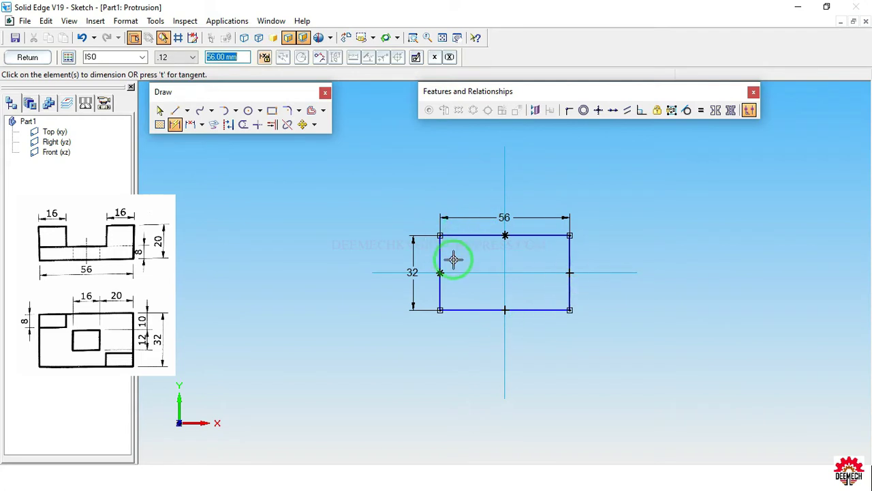
{"action": "left_click", "coordinate": [35, 59]}
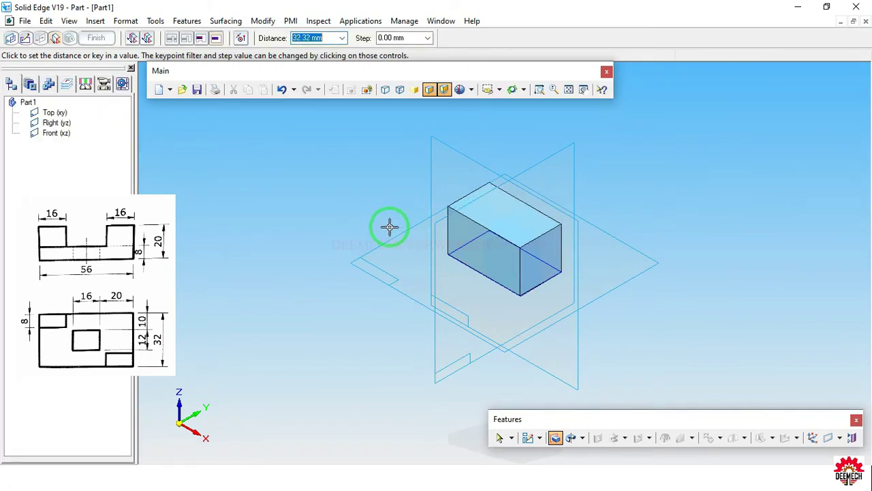
Extrude the rectangular profile 8 mm upward to complete the base block.
{"action": "key", "text": "Return"}
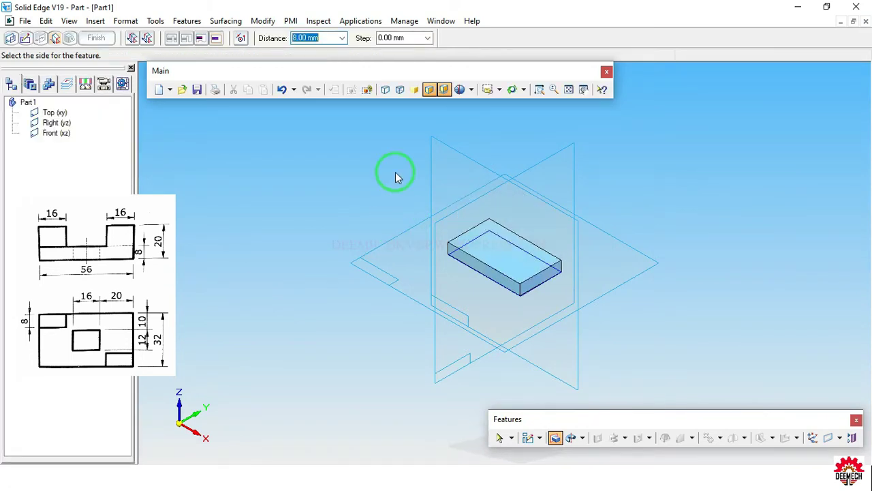
{"action": "left_click", "coordinate": [397, 174]}
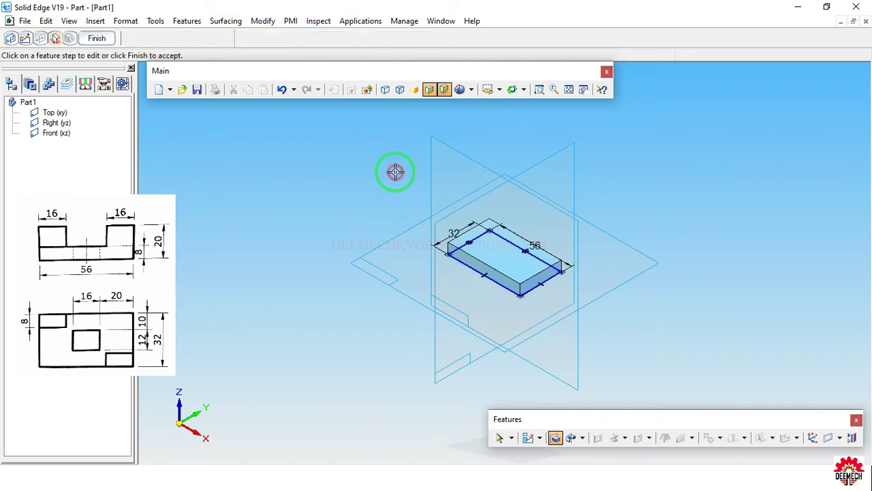
{"action": "left_click", "coordinate": [103, 39]}
{"action": "left_click", "coordinate": [101, 40]}
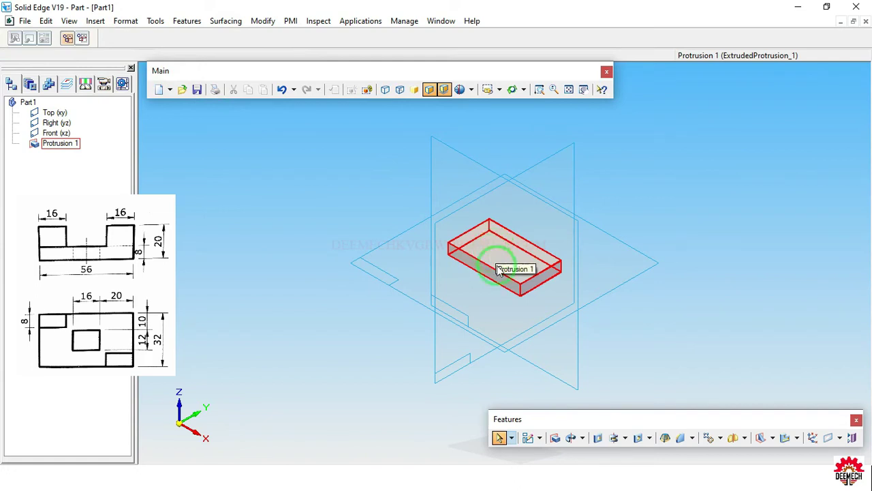
Start a cutout on the block's top face and sketch a small upright rectangle near its centre.
{"action": "left_click", "coordinate": [597, 439]}
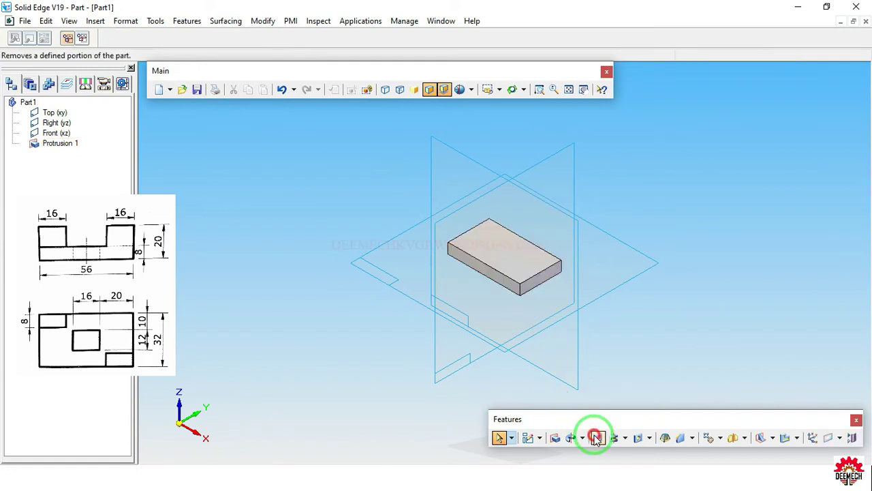
{"action": "left_click", "coordinate": [505, 253]}
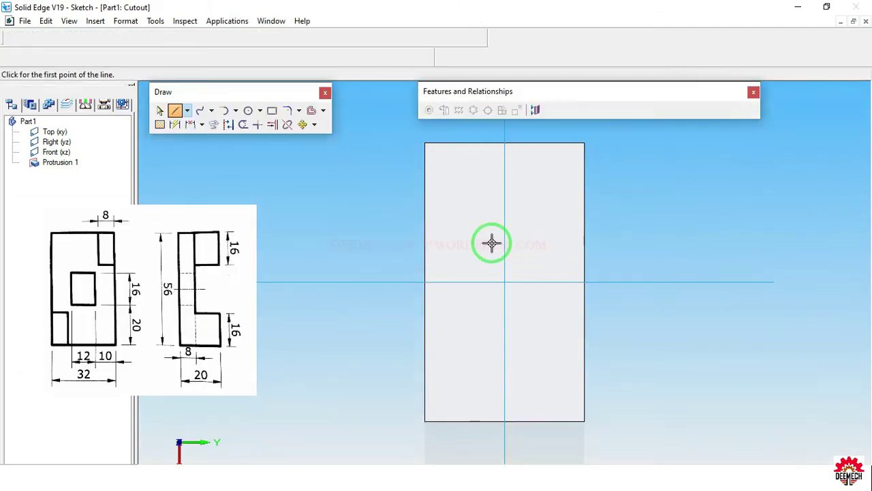
{"action": "left_click", "coordinate": [273, 110]}
{"action": "left_click_drag", "start_coordinate": [482, 243], "coordinate": [527, 322]}
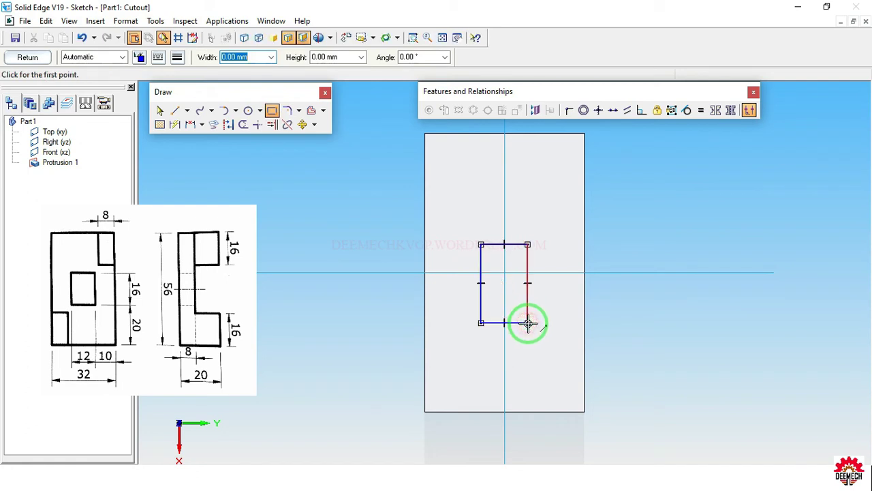
Centre the cutout rectangle by connecting the midpoints of its upper and right edges to the reference axes.
{"action": "left_click", "coordinate": [568, 110]}
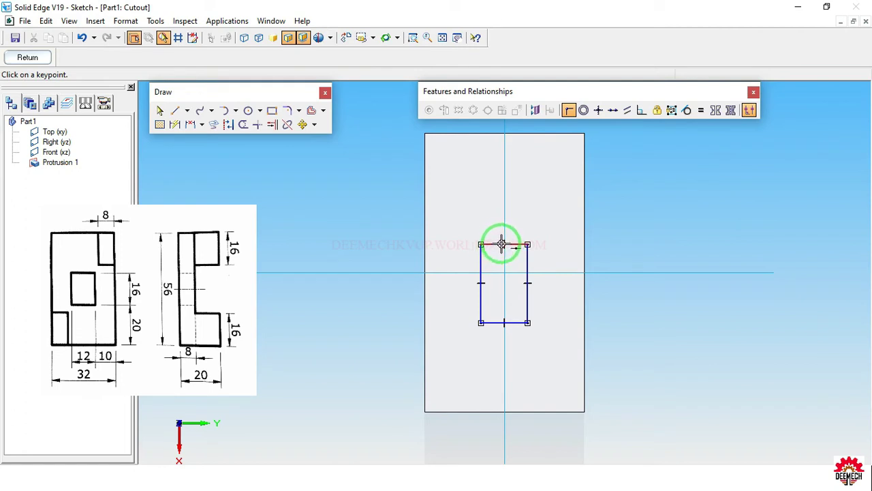
{"action": "left_click", "coordinate": [503, 243]}
{"action": "left_click", "coordinate": [503, 232]}
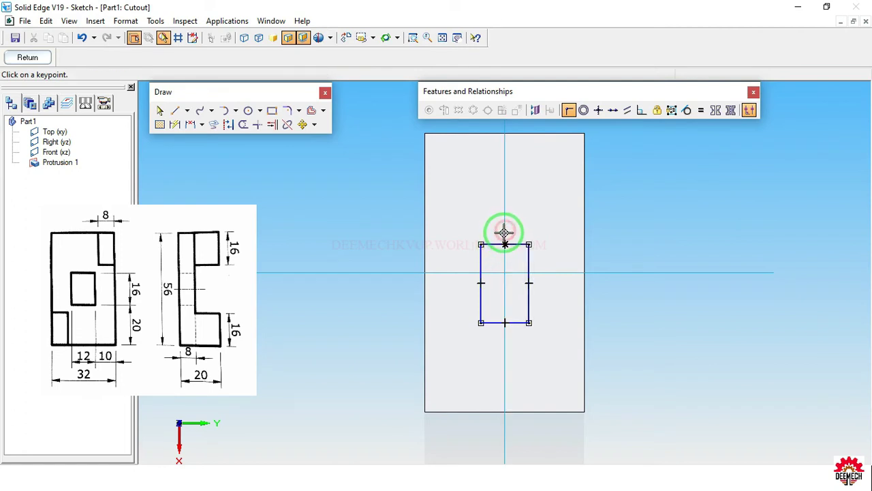
{"action": "left_click", "coordinate": [528, 284]}
{"action": "left_click", "coordinate": [540, 273]}
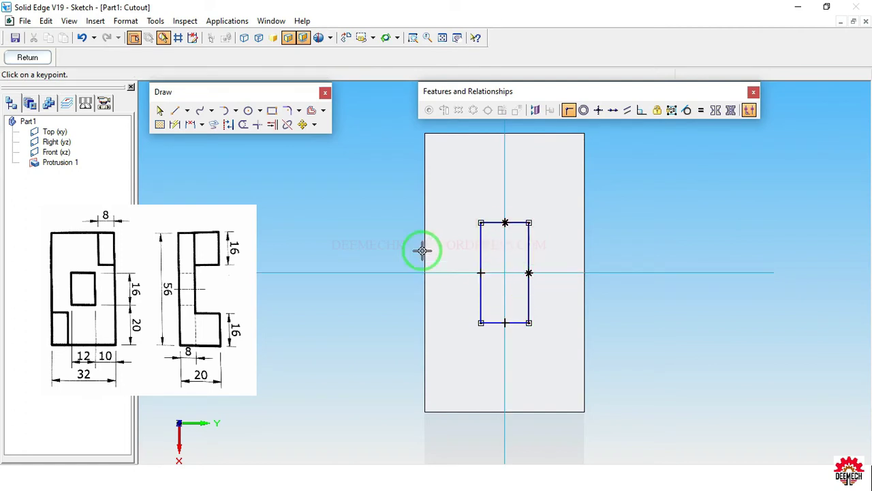
Dimension the cutout rectangle 12 mm wide and 16 mm high, and finish the cutout sketch.
{"action": "left_click", "coordinate": [176, 125]}
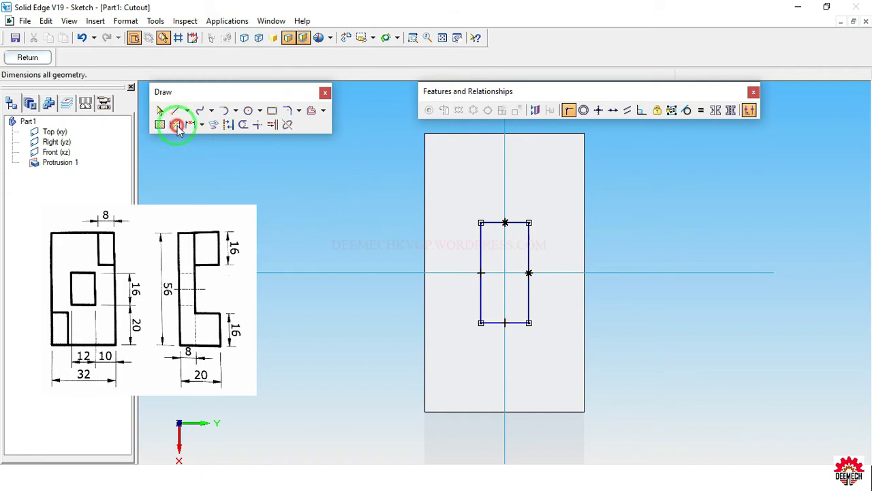
{"action": "left_click", "coordinate": [512, 223]}
{"action": "left_click", "coordinate": [518, 203]}
{"action": "type", "text": "12"}
{"action": "key", "text": "Return"}
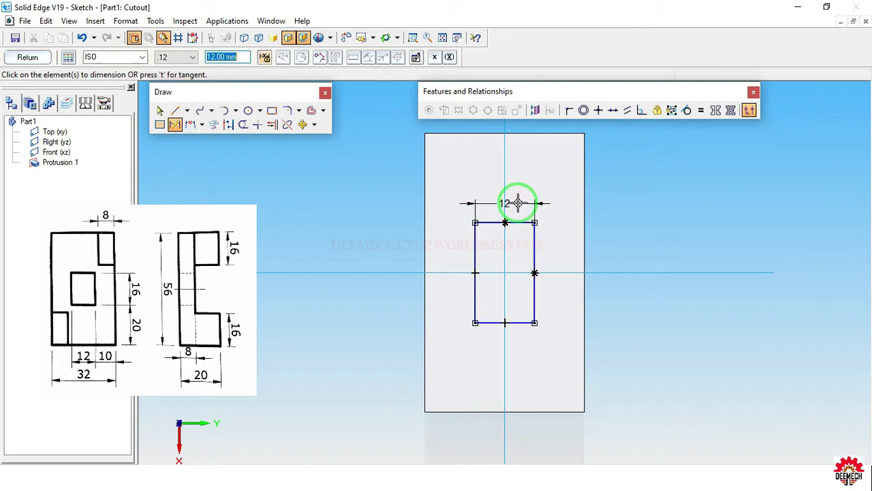
{"action": "left_click", "coordinate": [535, 237]}
{"action": "left_click", "coordinate": [553, 238]}
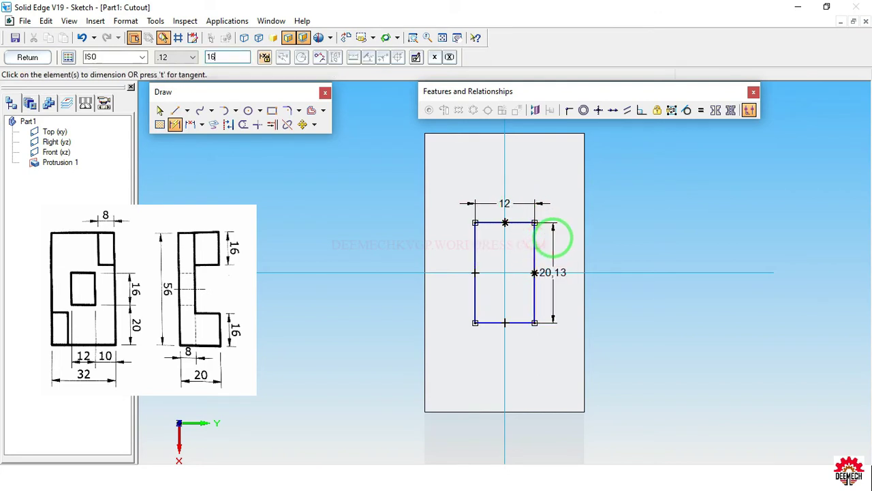
{"action": "type", "text": "16"}
{"action": "key", "text": "Return"}
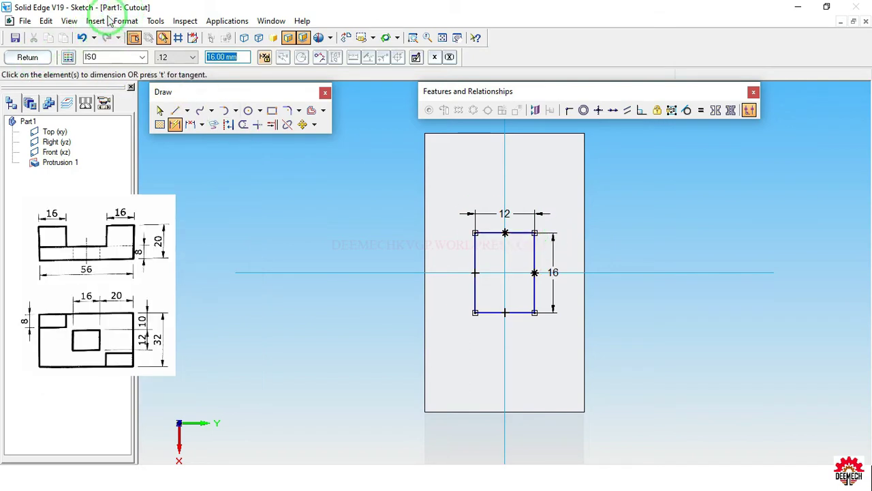
{"action": "left_click", "coordinate": [28, 58]}
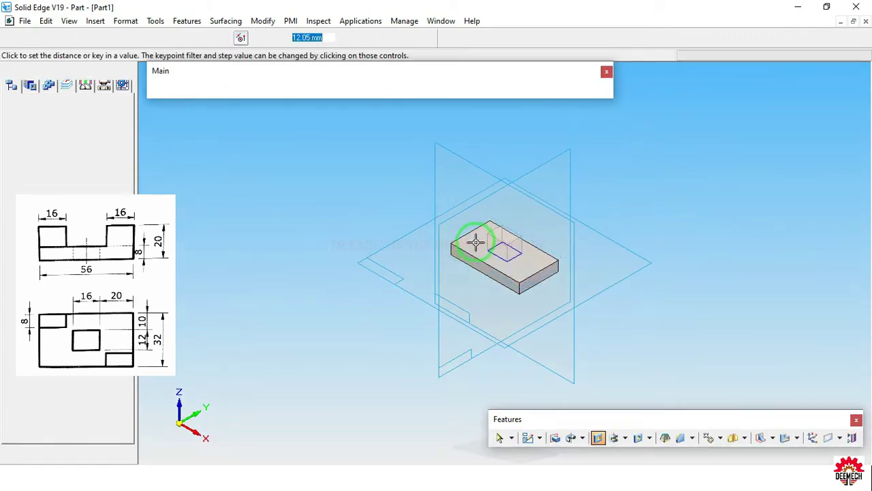
Cut the rectangular profile downward through the base to a depth of about 58 mm and finish the cutout.
{"action": "left_click", "coordinate": [399, 339]}
{"action": "left_click", "coordinate": [98, 38]}
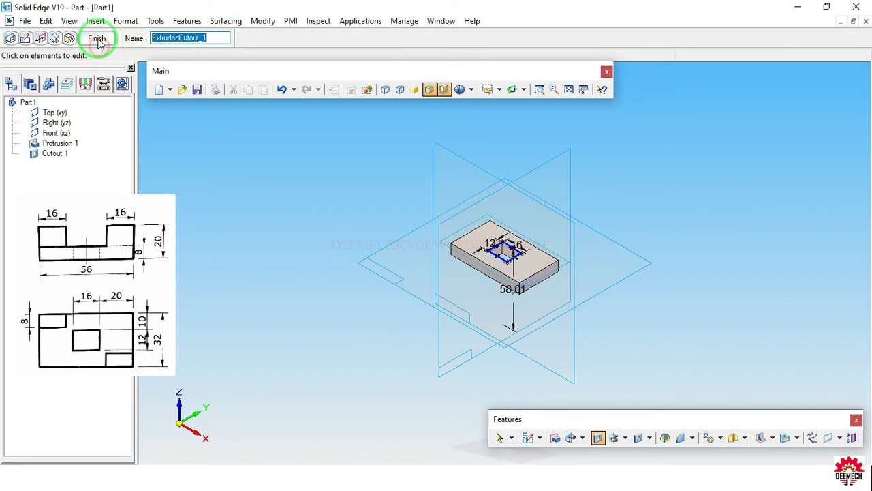
{"action": "left_click", "coordinate": [98, 38]}
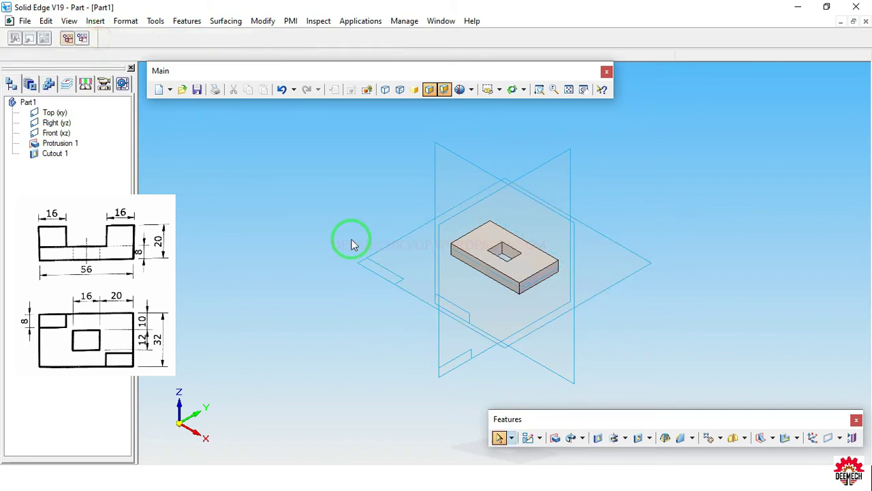
Start a protrusion on the base's top face and sketch two small upright rectangles near its upper-right and lower-left corners.
{"action": "left_click", "coordinate": [492, 232]}
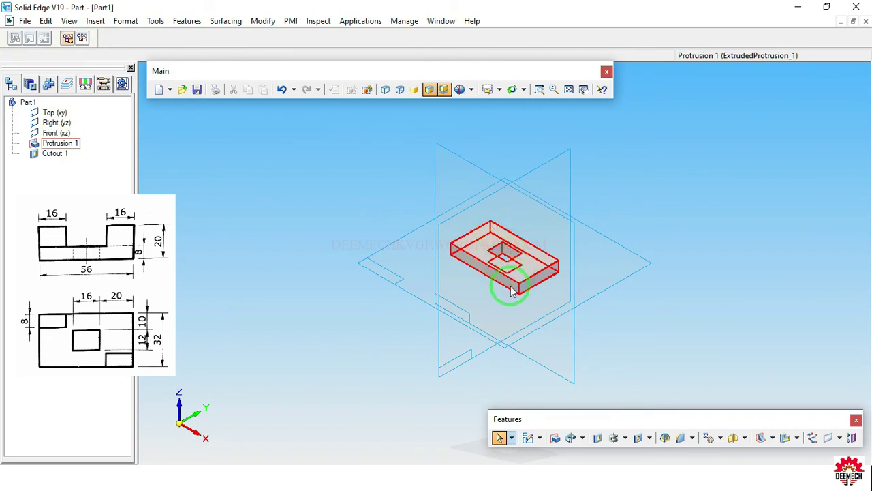
{"action": "left_click", "coordinate": [556, 438]}
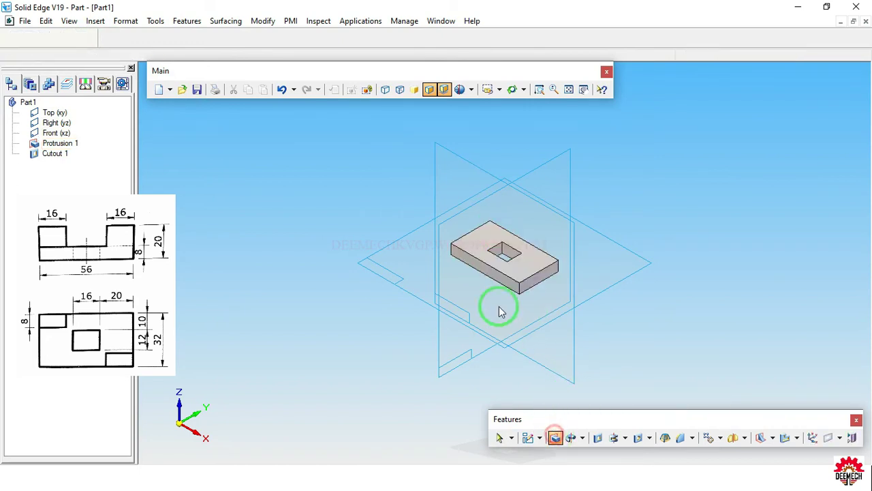
{"action": "left_click", "coordinate": [486, 235]}
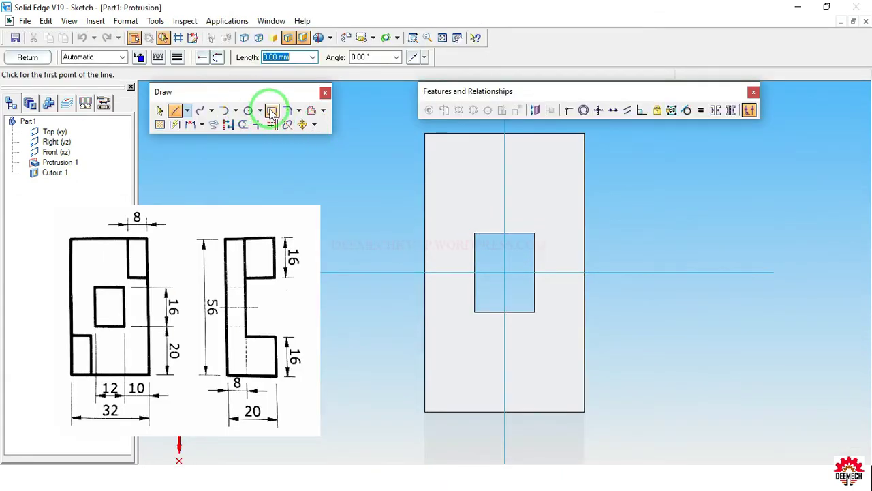
{"action": "left_click", "coordinate": [271, 110]}
{"action": "left_click_drag", "start_coordinate": [536, 146], "coordinate": [567, 200]}
{"action": "left_click_drag", "start_coordinate": [443, 358], "coordinate": [470, 399]}
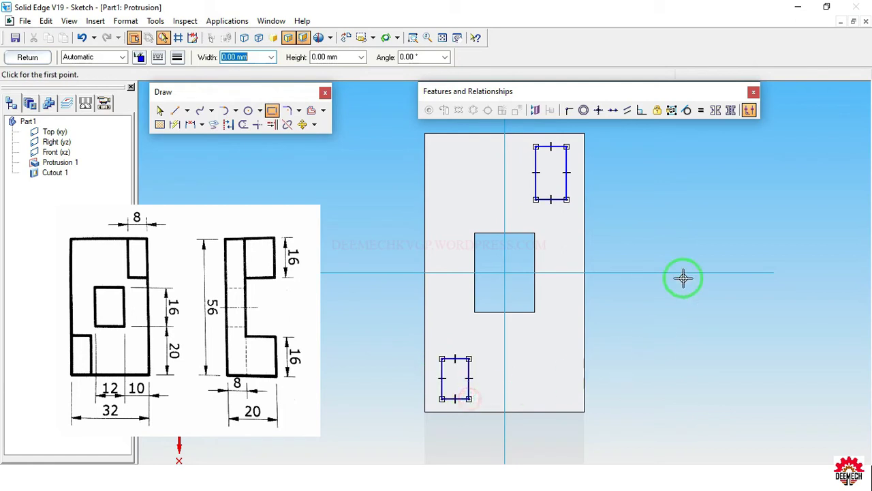
Make the outer edges of both corner rectangles collinear with the adjacent edges of the base.
{"action": "left_click", "coordinate": [613, 111]}
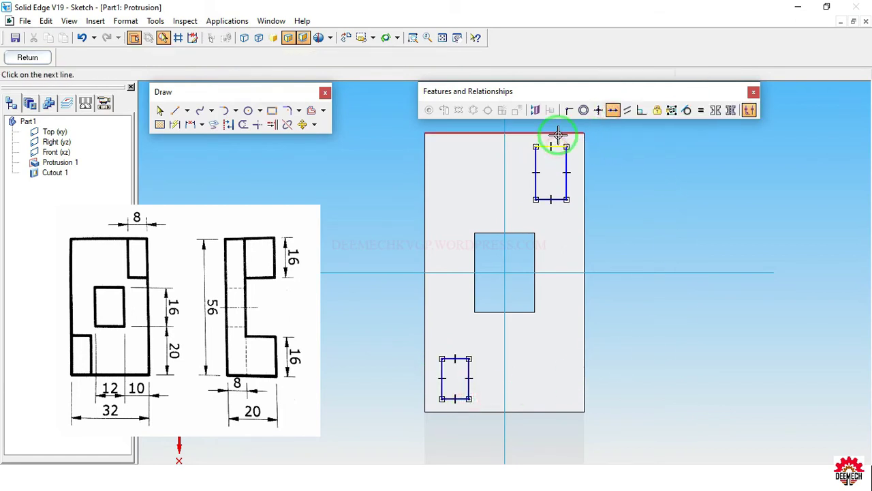
{"action": "left_click", "coordinate": [558, 134]}
{"action": "left_click", "coordinate": [566, 151]}
{"action": "left_click", "coordinate": [583, 158]}
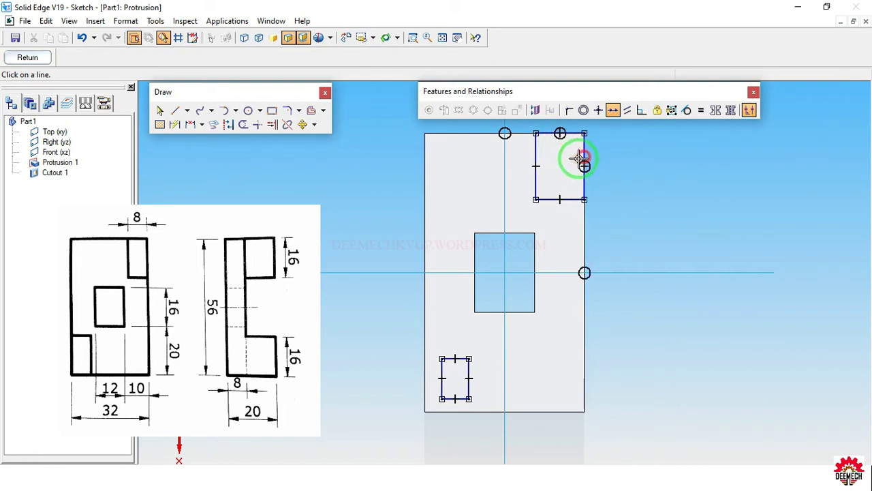
{"action": "left_click", "coordinate": [448, 399]}
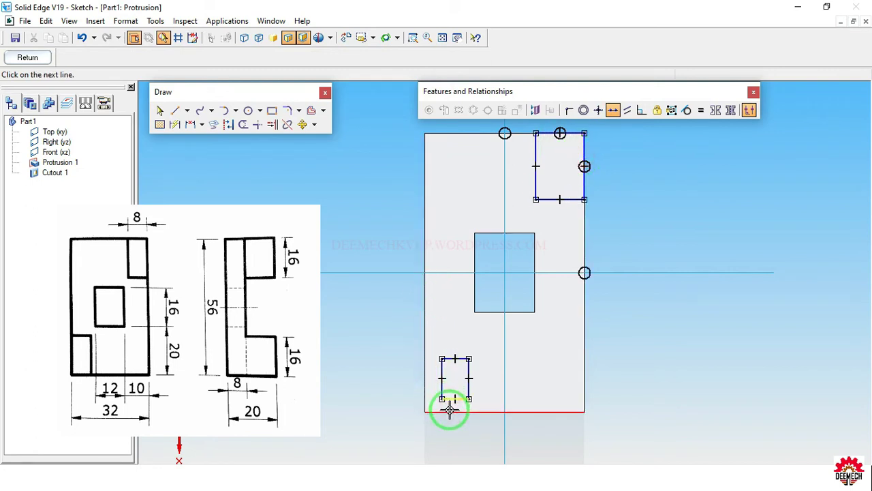
{"action": "left_click", "coordinate": [448, 411]}
{"action": "left_click", "coordinate": [425, 377]}
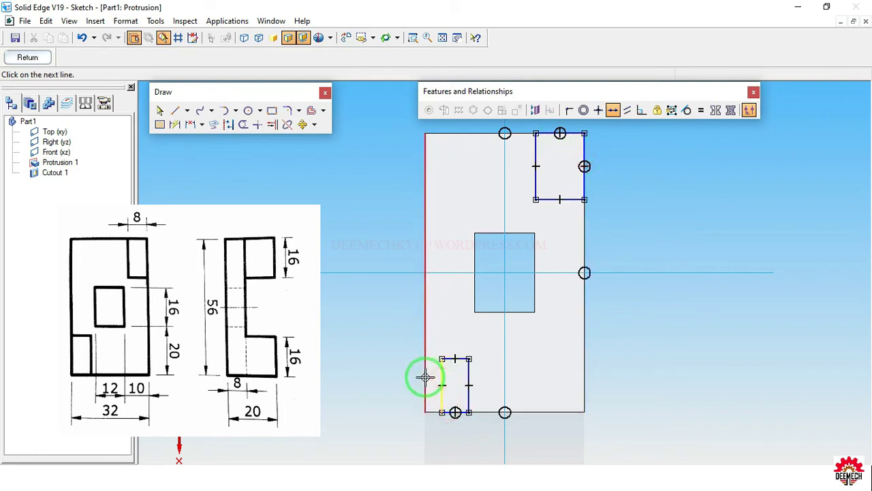
Dimension the lower-left corner rectangle 8 mm wide and 16 mm high.
{"action": "left_click", "coordinate": [175, 125]}
{"action": "left_click", "coordinate": [459, 412]}
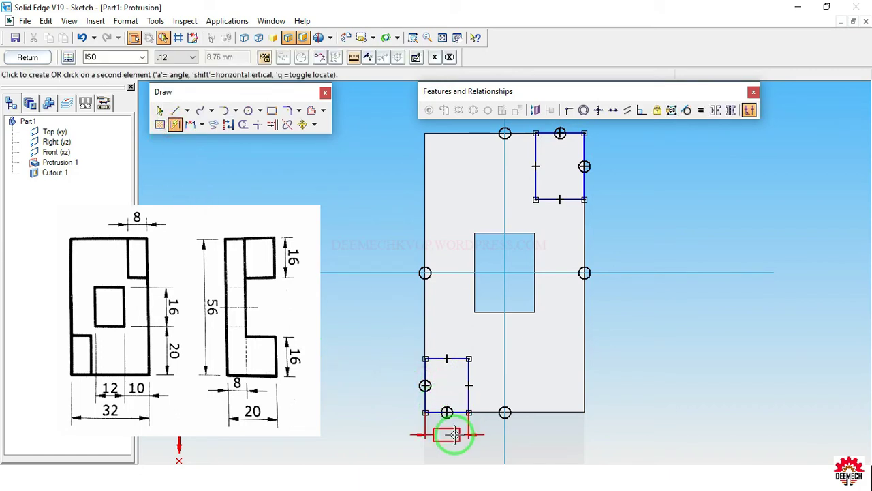
{"action": "left_click", "coordinate": [454, 434]}
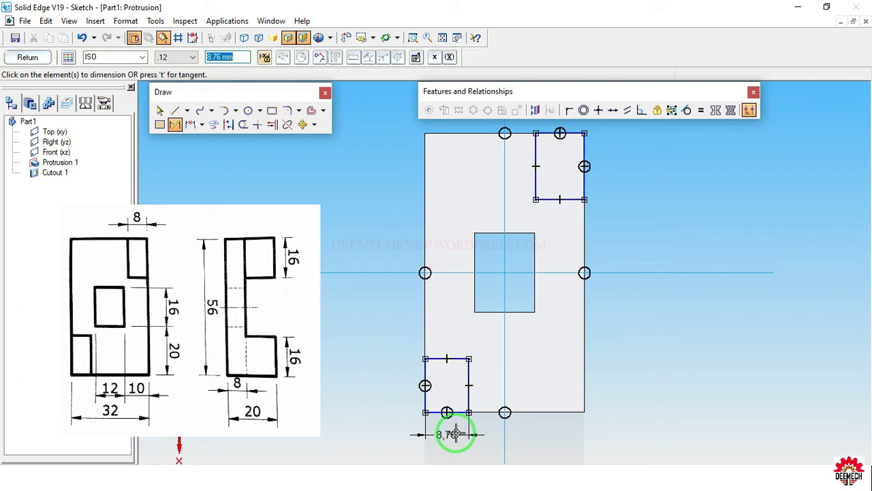
{"action": "key", "text": "Return"}
{"action": "left_click", "coordinate": [425, 368]}
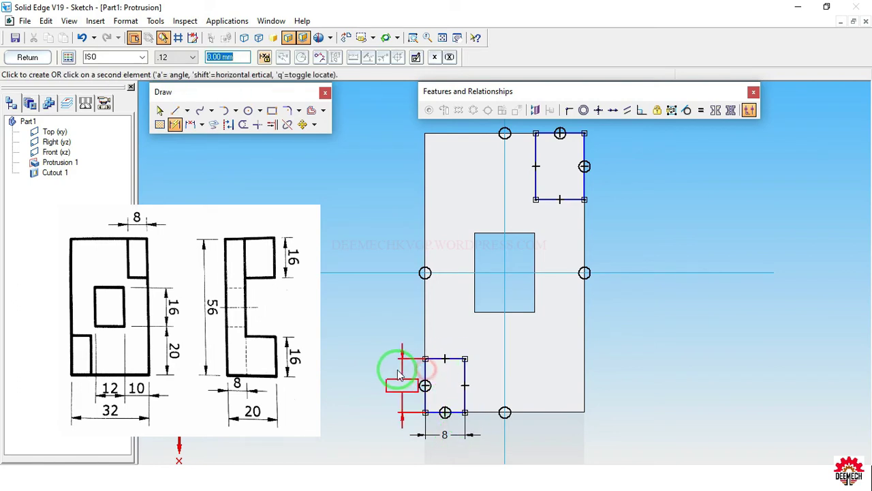
{"action": "left_click", "coordinate": [397, 368]}
{"action": "key", "text": "Return"}
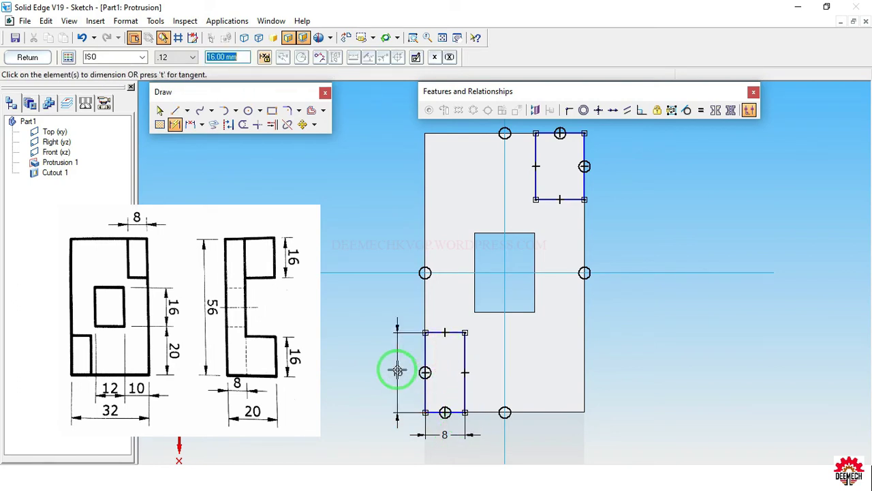
Dimension the upper-right corner rectangle 16 mm high and 8 mm wide, and finish the sketch.
{"action": "left_click", "coordinate": [585, 156]}
{"action": "left_click", "coordinate": [605, 158]}
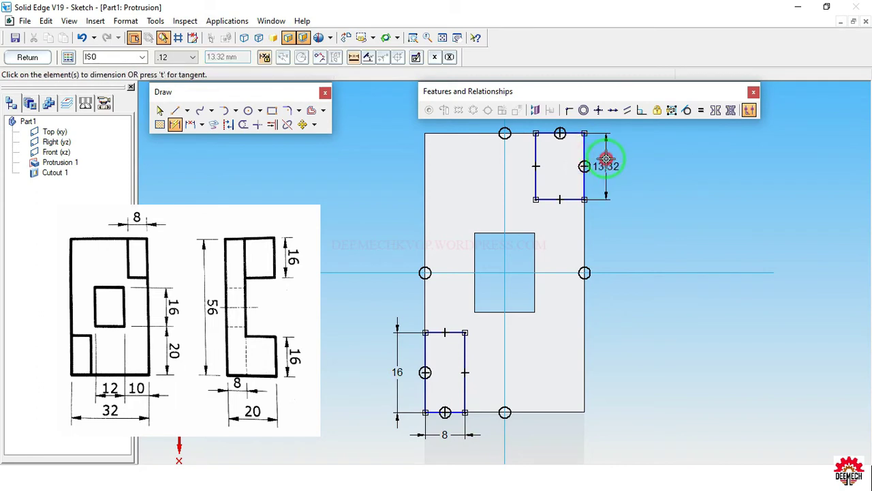
{"action": "key", "text": "Return"}
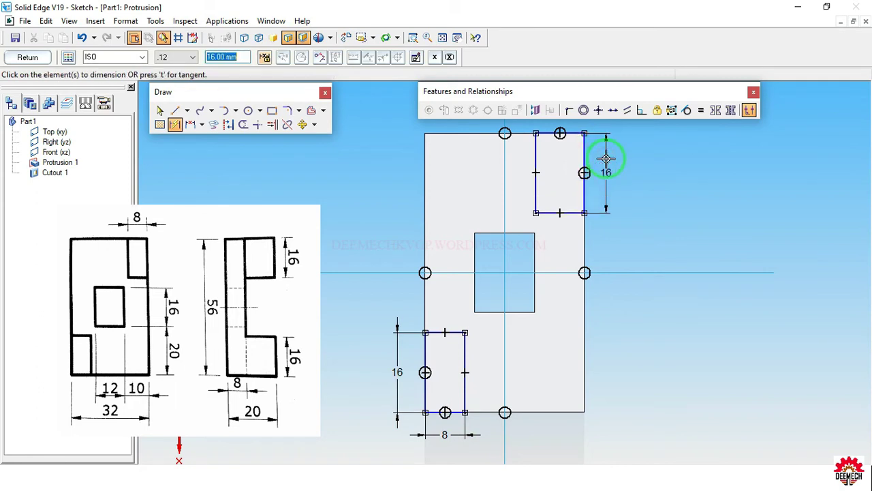
{"action": "left_click", "coordinate": [573, 211]}
{"action": "left_click", "coordinate": [569, 229]}
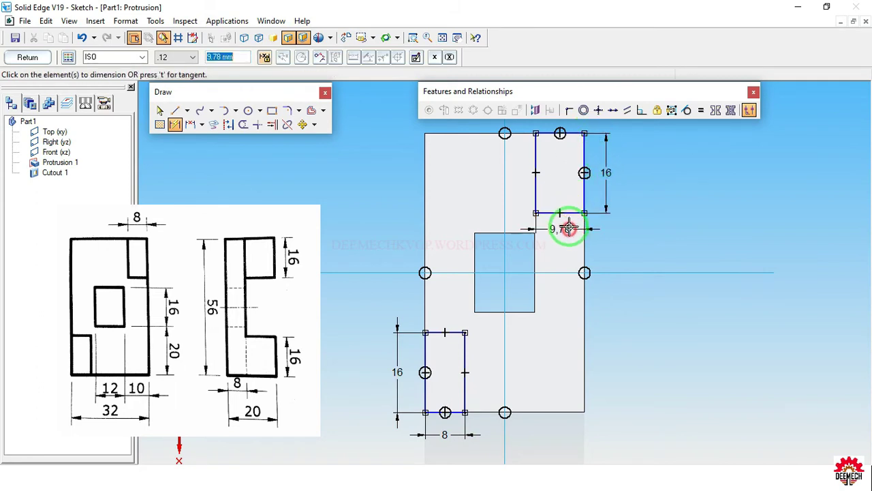
{"action": "type", "text": "8"}
{"action": "key", "text": "Return"}
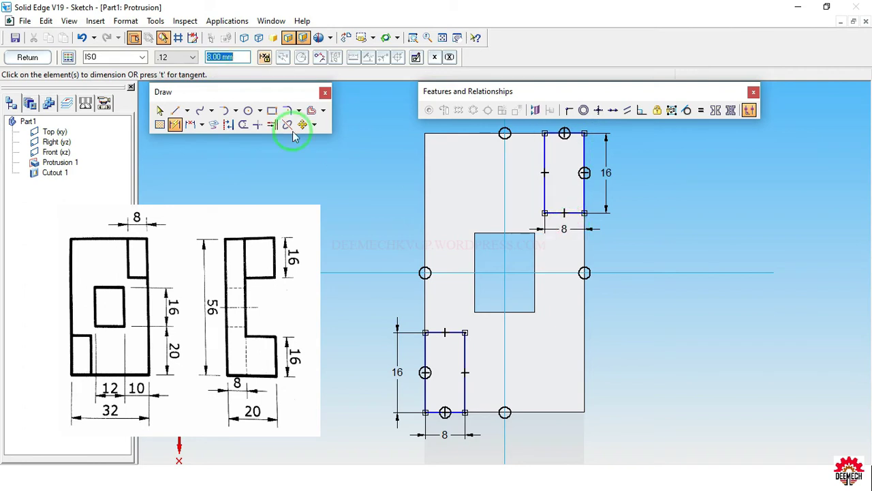
{"action": "left_click", "coordinate": [28, 58]}
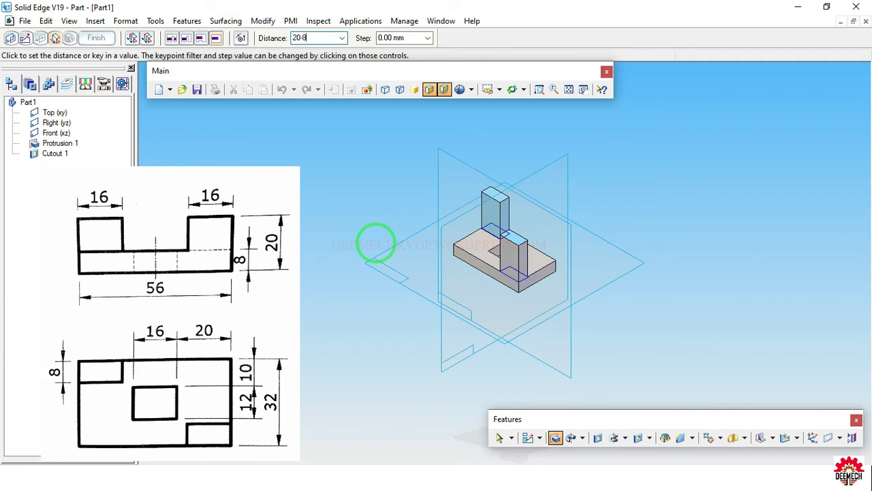
Extrude both corner rectangles 12 mm (20-8) upward from the base and finish the protrusion.
{"action": "key", "text": "Return"}
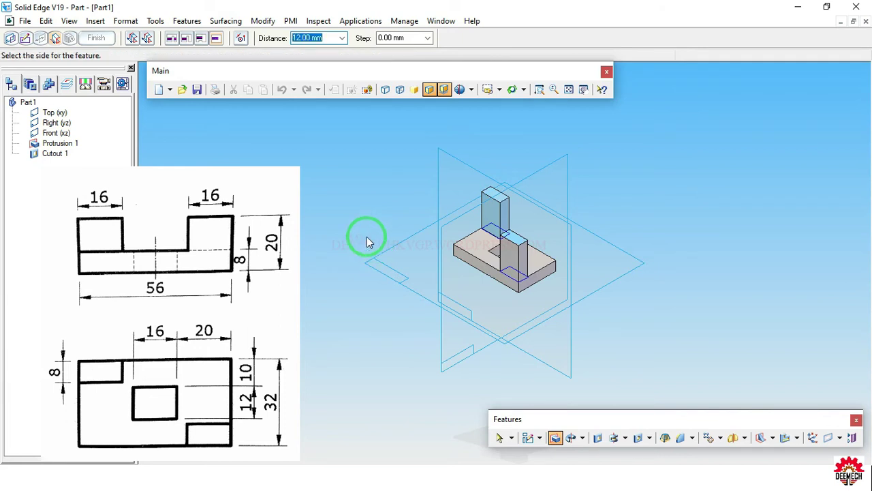
{"action": "left_click", "coordinate": [382, 202]}
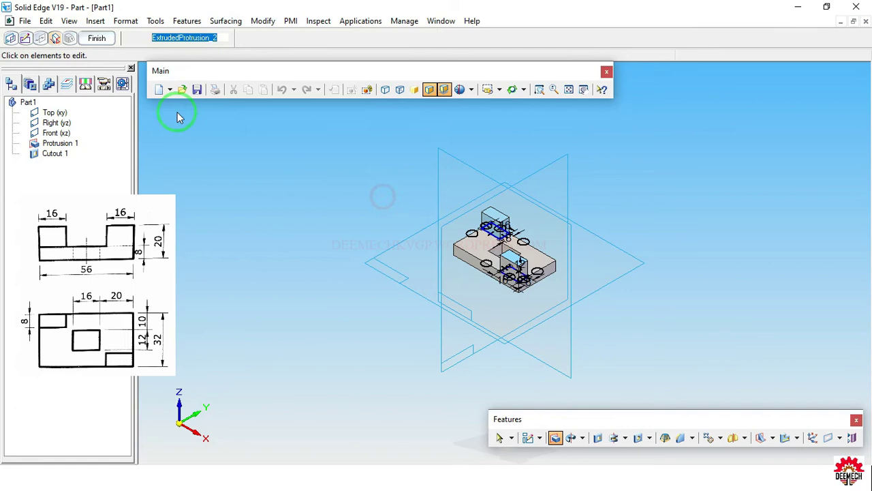
{"action": "left_click", "coordinate": [97, 39]}
{"action": "left_click", "coordinate": [95, 39]}
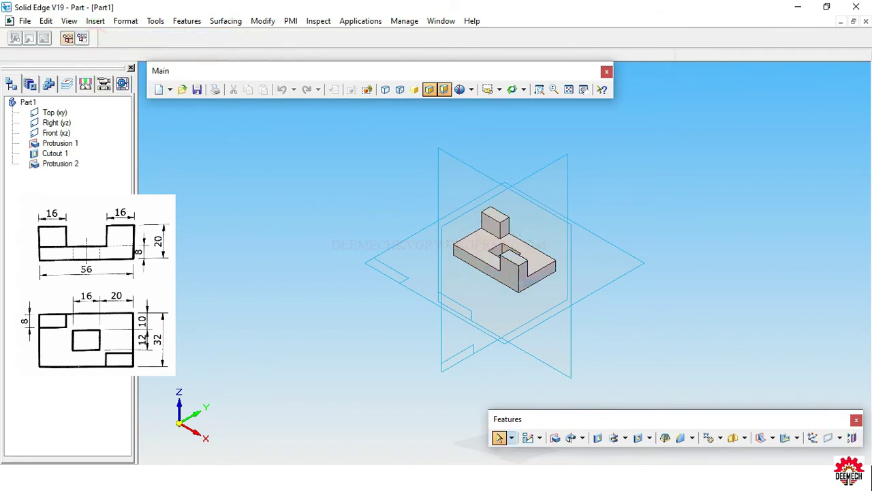
Inspect the finished block from another angle and restore the isometric view fitted to the window.
{"action": "scroll", "coordinate": [638, 209], "scroll_direction": "up", "scroll_amount": 3}
{"action": "mouse_move", "coordinate": [634, 219]}
{"action": "middle_mouse_down"}
{"action": "mouse_move", "coordinate": [575, 268]}
{"action": "mouse_move", "coordinate": [565, 289]}
{"action": "mouse_move", "coordinate": [607, 225]}
{"action": "mouse_move", "coordinate": [639, 225]}
{"action": "middle_mouse_up"}
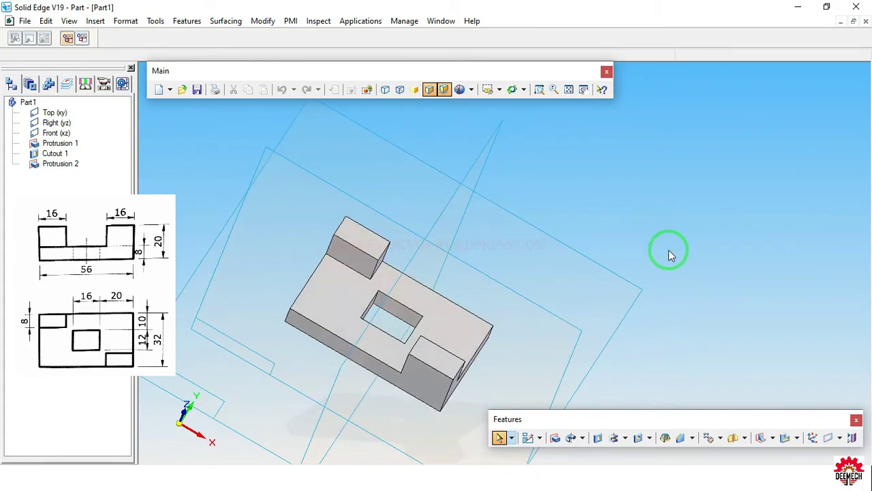
{"action": "left_click", "coordinate": [499, 90]}
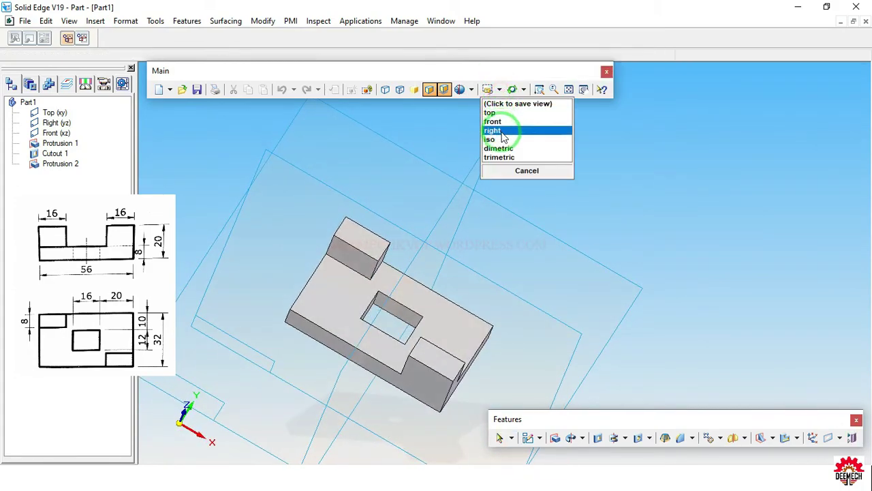
{"action": "left_click", "coordinate": [502, 137]}
{"action": "left_click", "coordinate": [569, 90]}
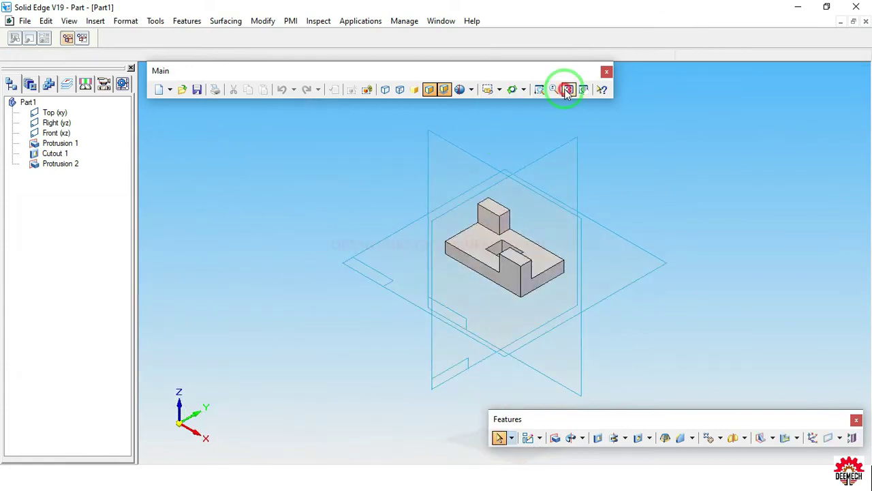
Start saving the part and enter a title beginning with 3D in its summary properties.
{"action": "left_click", "coordinate": [25, 20]}
{"action": "left_click", "coordinate": [47, 96]}
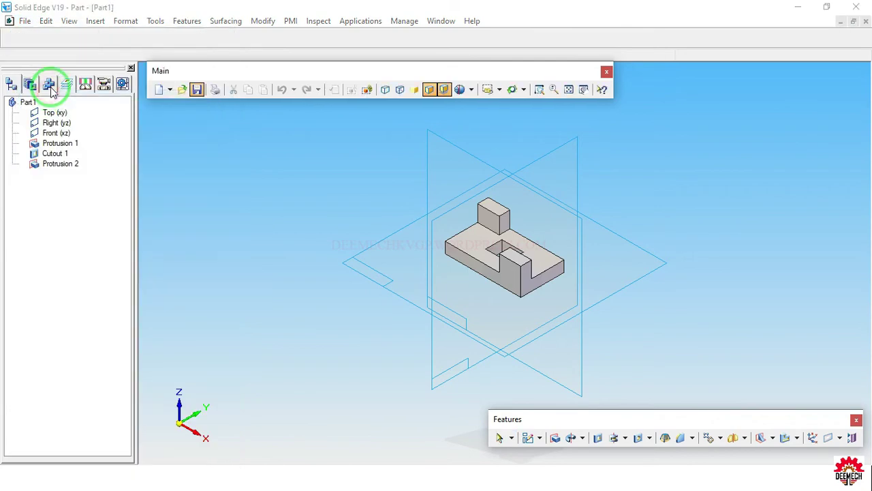
{"action": "left_click_drag", "start_coordinate": [111, 16], "coordinate": [296, 107]}
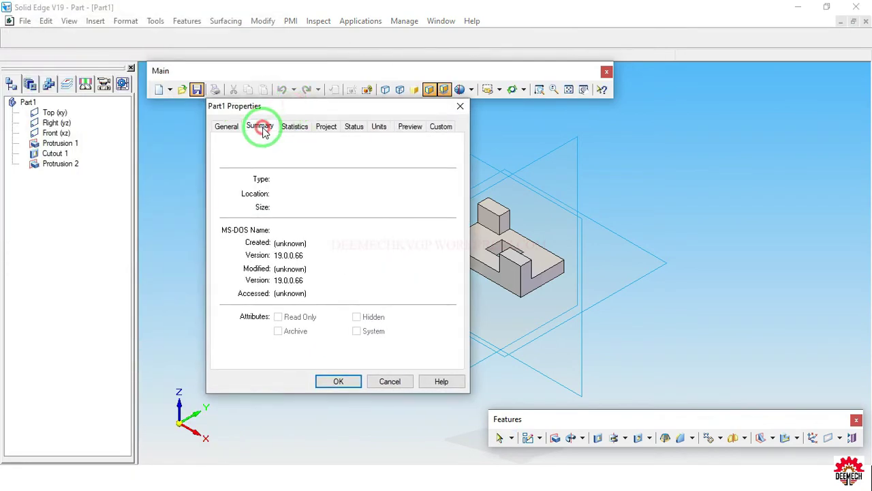
{"action": "left_click", "coordinate": [262, 128]}
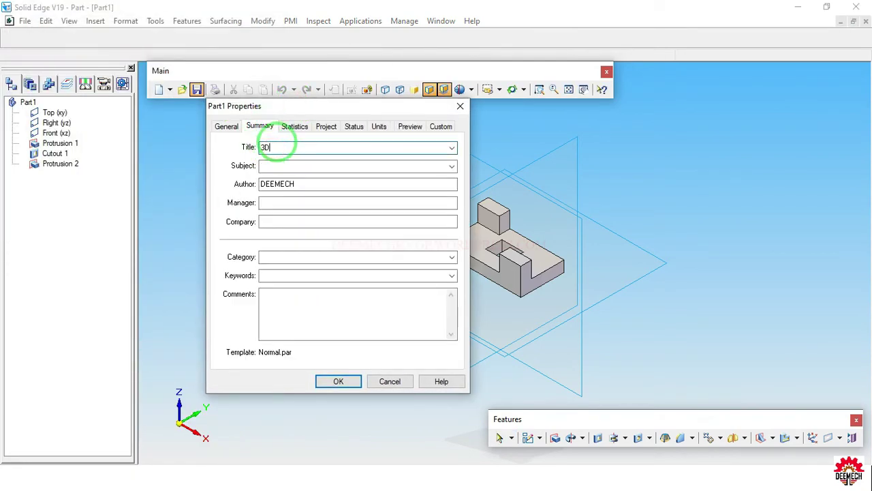
{"action": "left_click", "coordinate": [347, 380]}
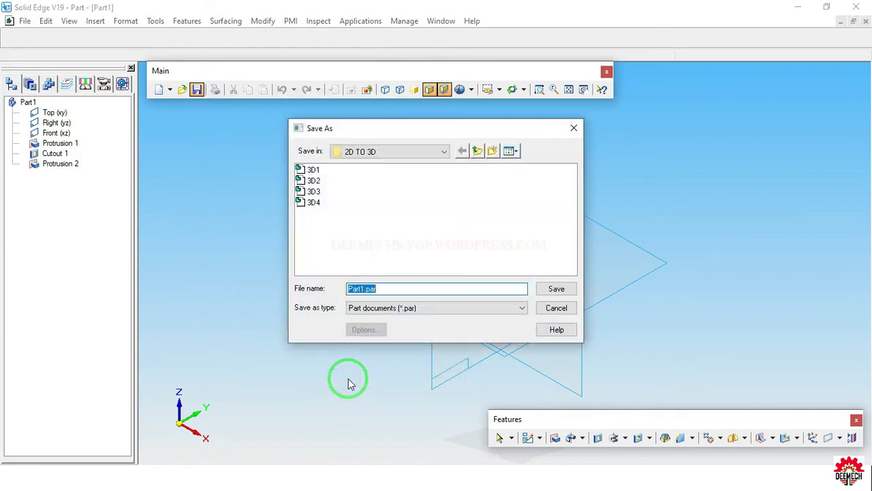
Save the part as 3D5 in the 2D TO 3D folder on drive F:.
{"action": "left_click", "coordinate": [437, 154]}
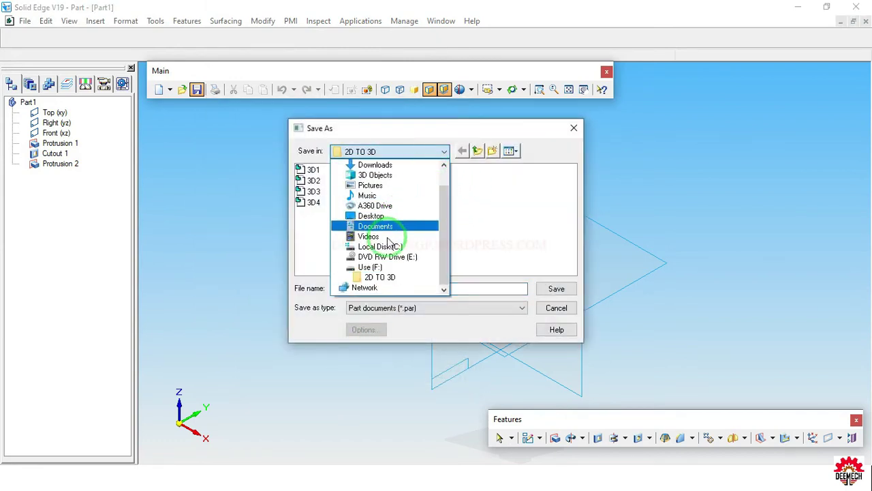
{"action": "left_click", "coordinate": [372, 267]}
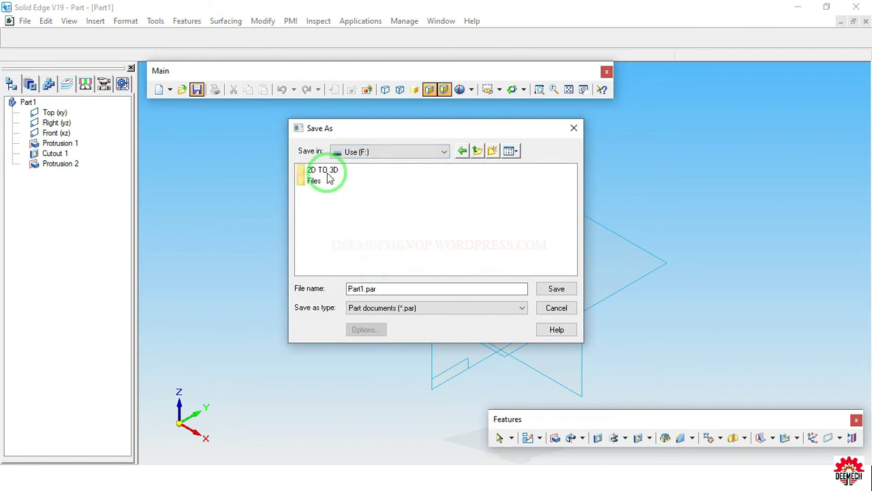
{"action": "double_click", "coordinate": [329, 172]}
{"action": "double_click", "coordinate": [386, 289]}
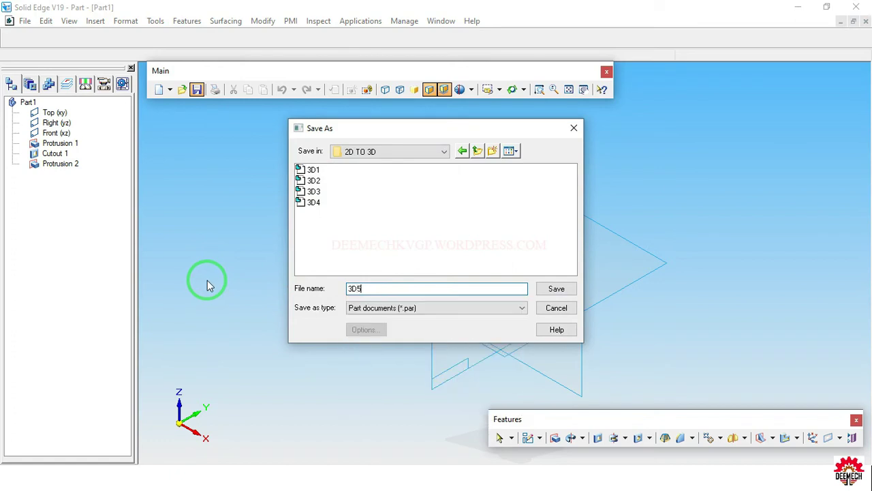
{"action": "left_click", "coordinate": [558, 289]}
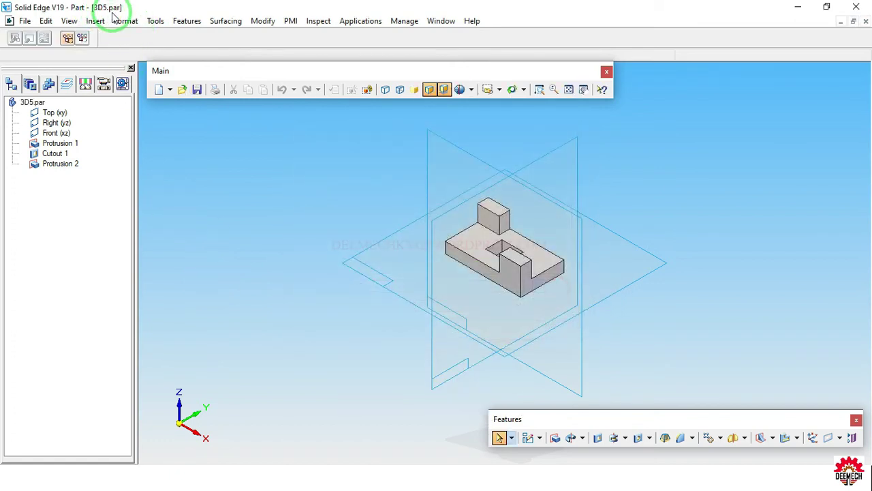
Close the saved part and create a new drawing document.
{"action": "left_click", "coordinate": [865, 22]}
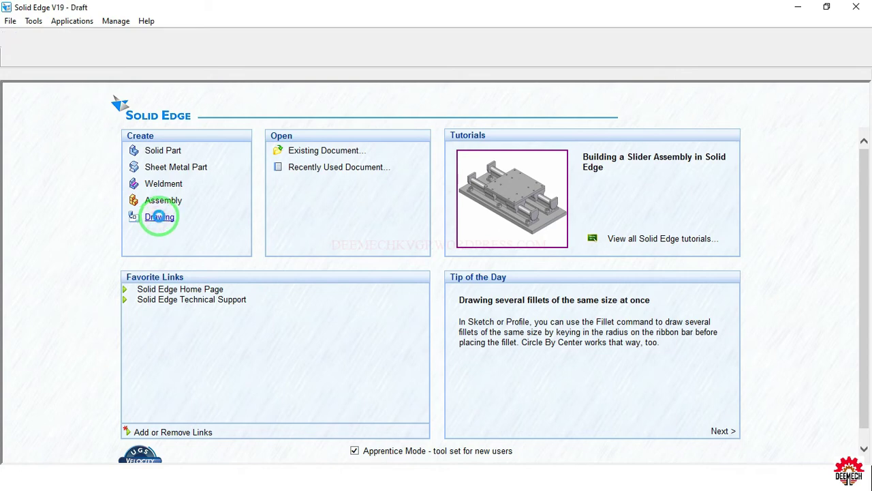
{"action": "left_click", "coordinate": [159, 217]}
Set the drawing sheet's background to A4-Sheet and fit the sheet to the window.
{"action": "right_click", "coordinate": [89, 462]}
{"action": "left_click", "coordinate": [125, 444]}
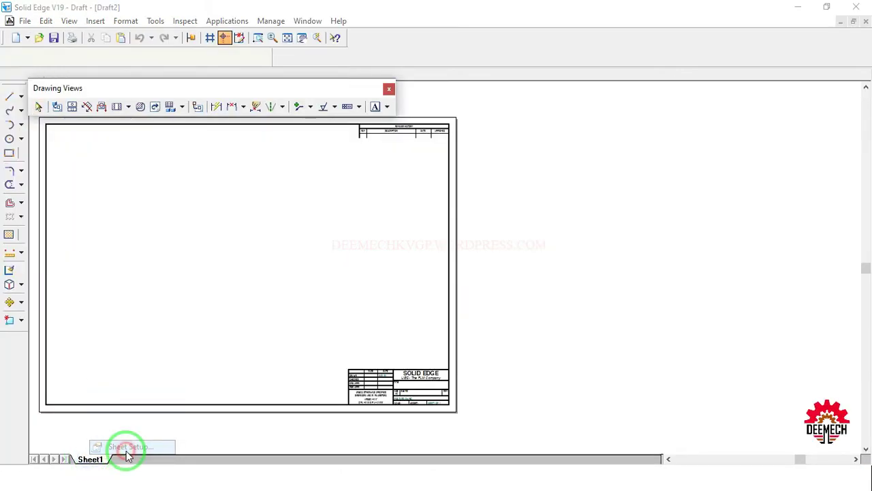
{"action": "left_click", "coordinate": [411, 184]}
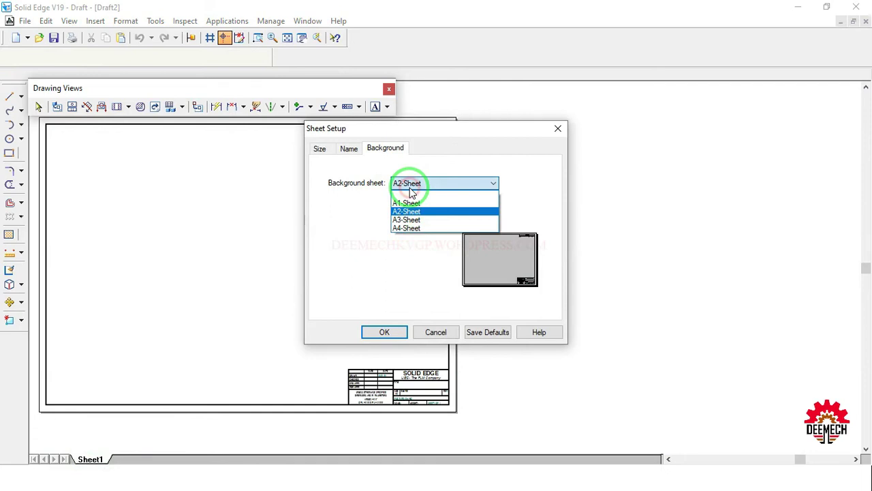
{"action": "left_click", "coordinate": [414, 228]}
{"action": "left_click", "coordinate": [381, 332]}
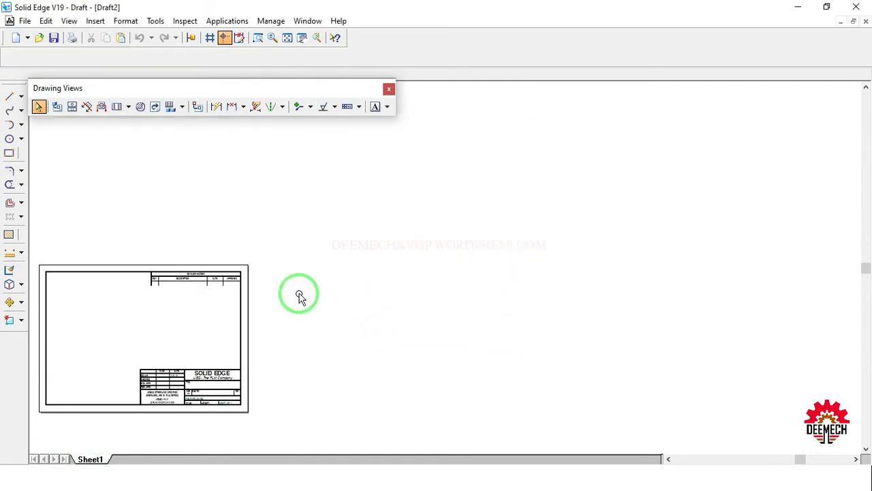
{"action": "left_click", "coordinate": [287, 38]}
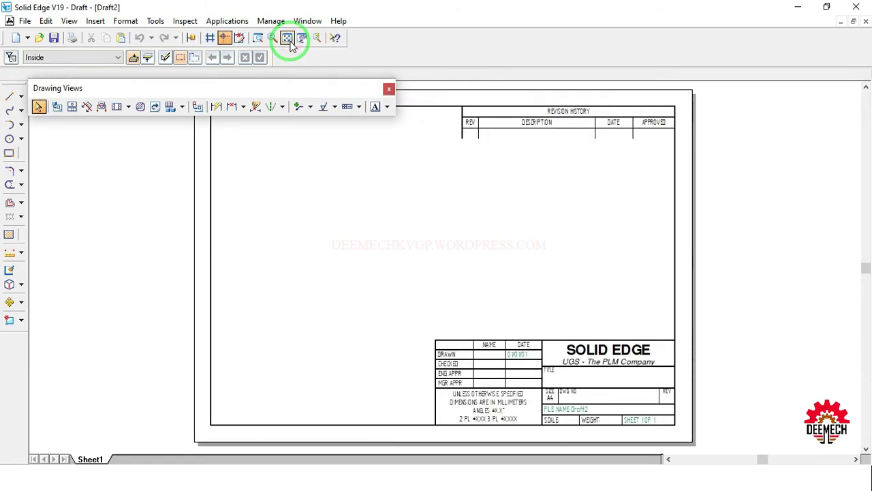
Display the background sheets and open A4-Sheet fitted to the window.
{"action": "left_click", "coordinate": [69, 21]}
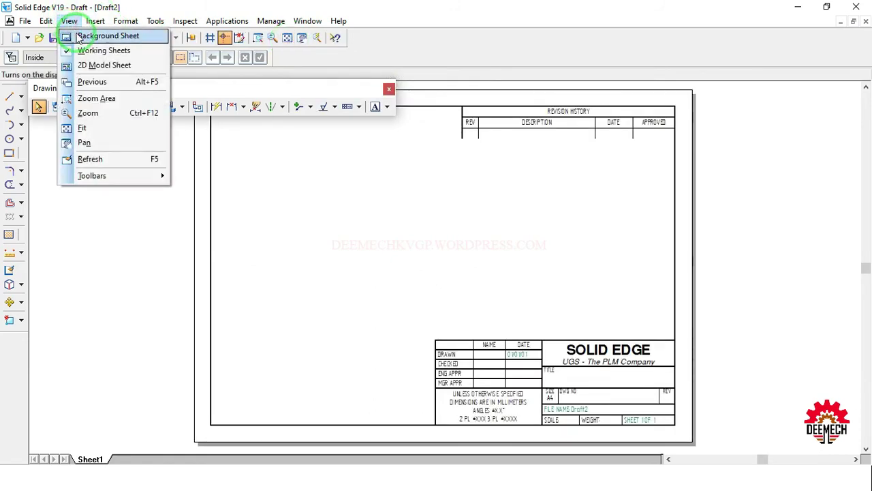
{"action": "left_click", "coordinate": [72, 32]}
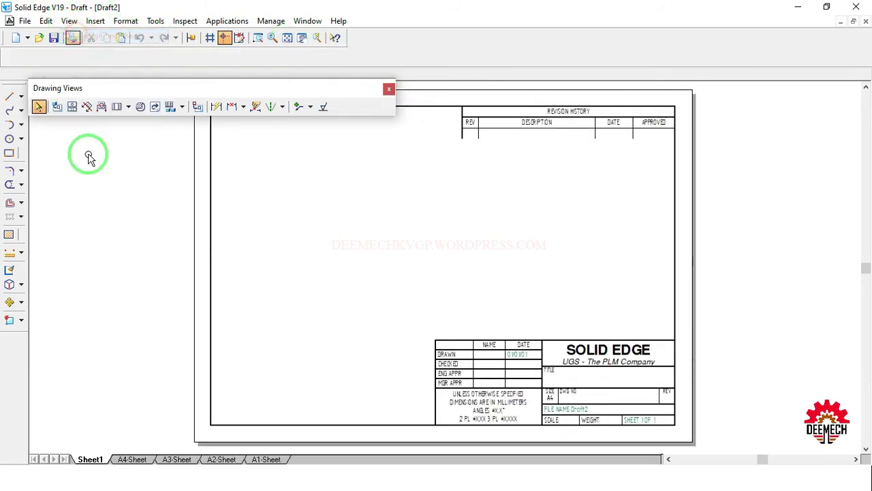
{"action": "left_click", "coordinate": [131, 460]}
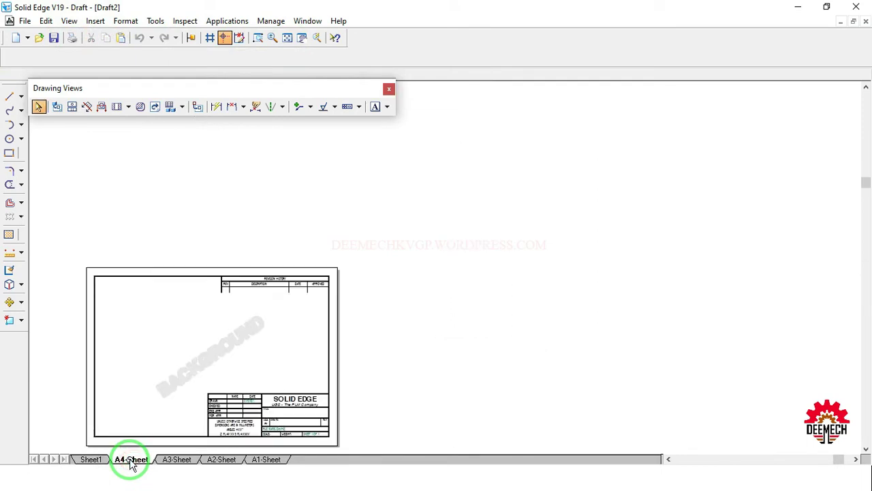
{"action": "left_click", "coordinate": [287, 38]}
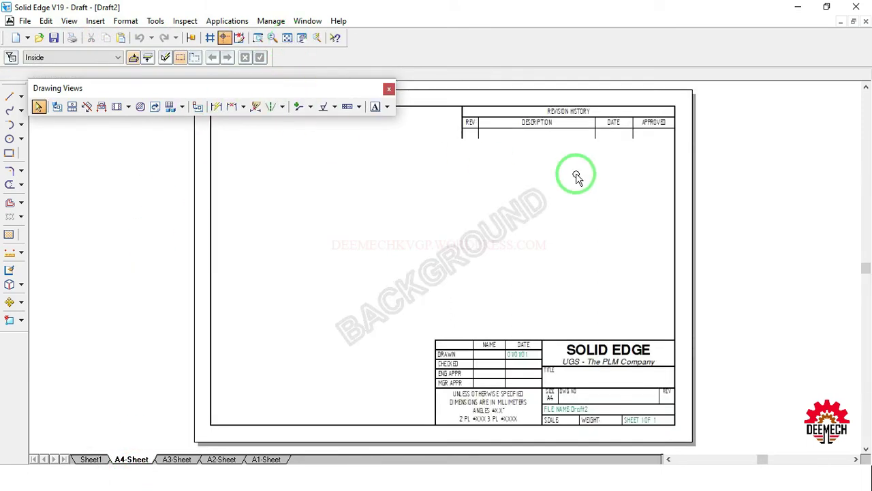
Delete the revision history table and title block from the A4 background, and hide the background sheets again.
{"action": "left_click_drag", "start_coordinate": [721, 160], "coordinate": [446, 87]}
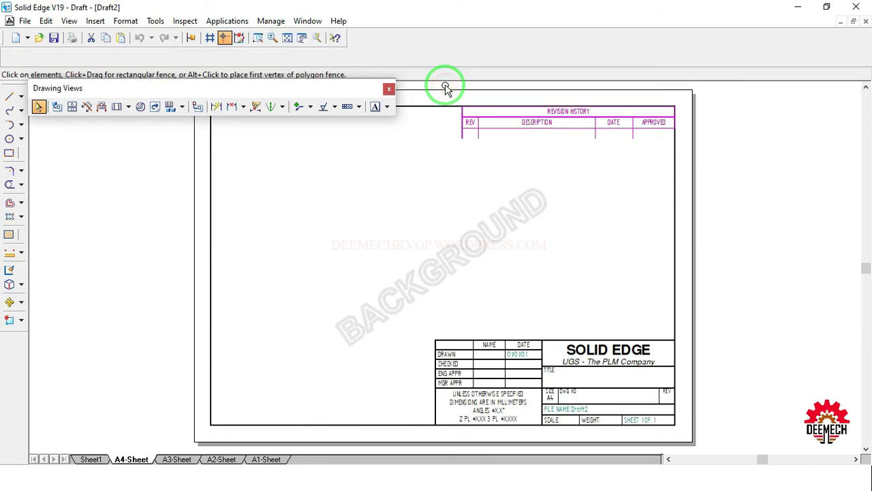
{"action": "key", "text": "Delete"}
{"action": "left_click_drag", "start_coordinate": [415, 316], "coordinate": [719, 440]}
{"action": "key", "text": "Delete"}
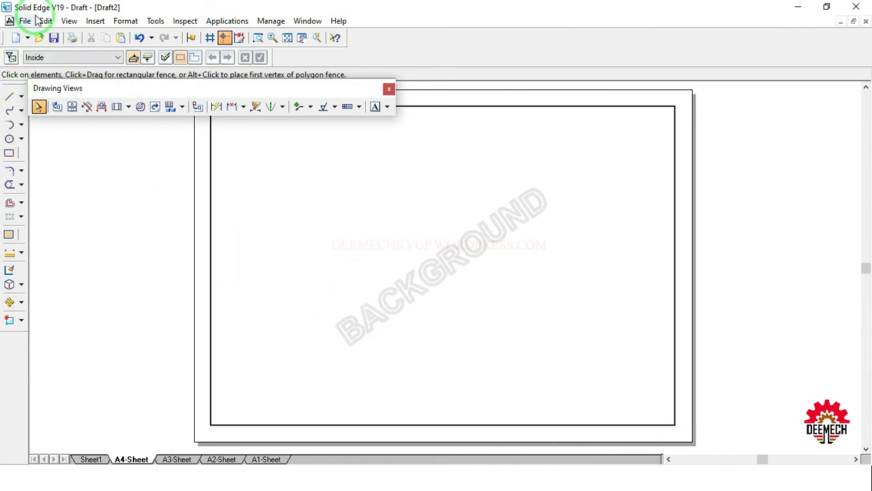
{"action": "left_click", "coordinate": [68, 21]}
{"action": "left_click", "coordinate": [73, 36]}
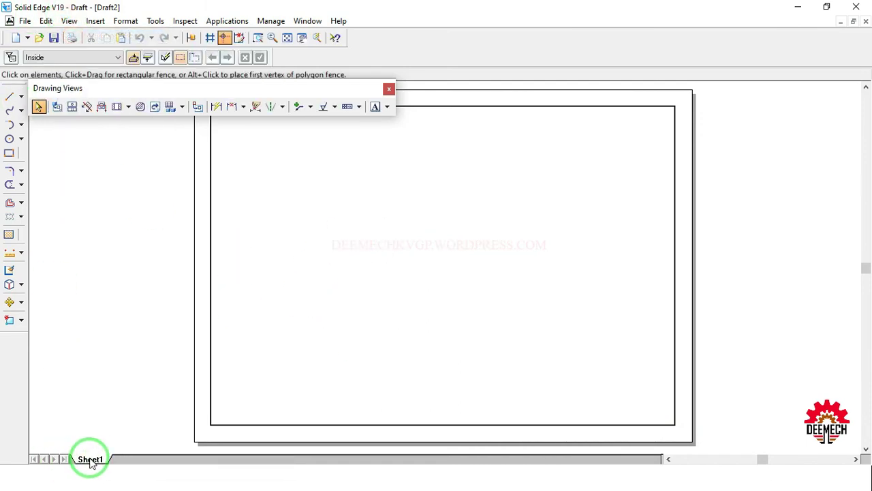
Start a drawing view of the part 3D5 from the 2D TO 3D folder on drive F:.
{"action": "left_click", "coordinate": [57, 108]}
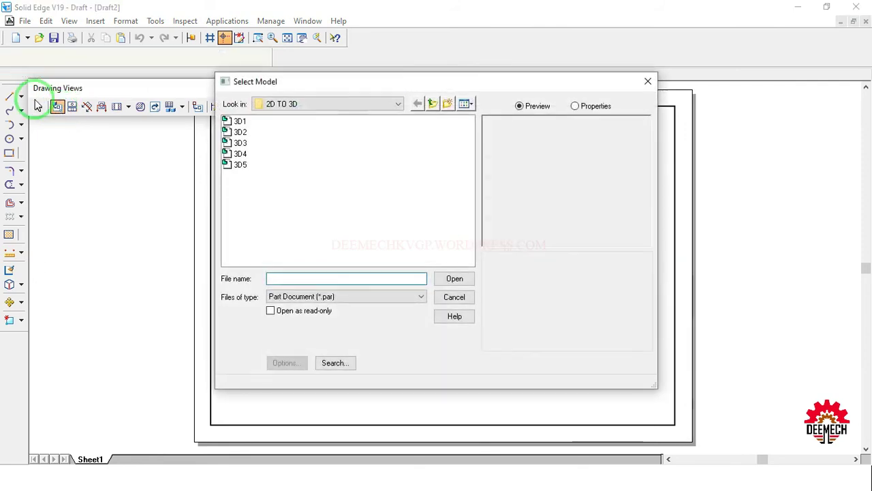
{"action": "left_click", "coordinate": [378, 103]}
{"action": "left_click", "coordinate": [308, 218]}
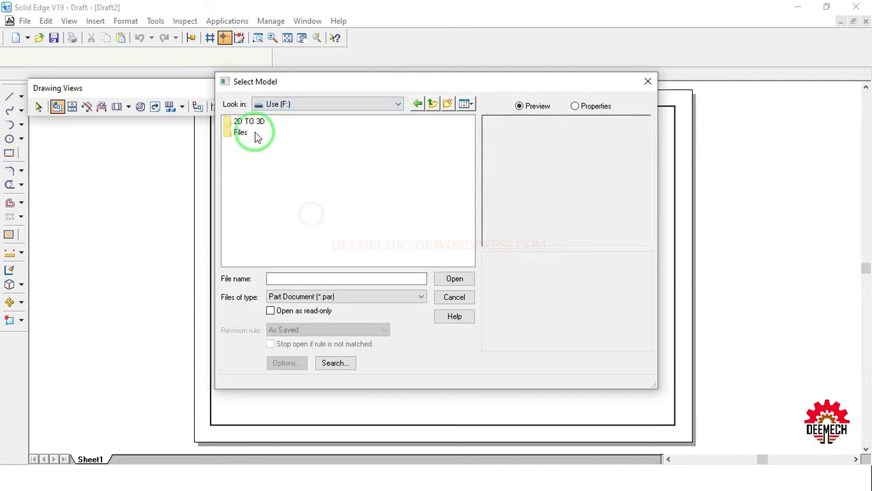
{"action": "double_click", "coordinate": [256, 122]}
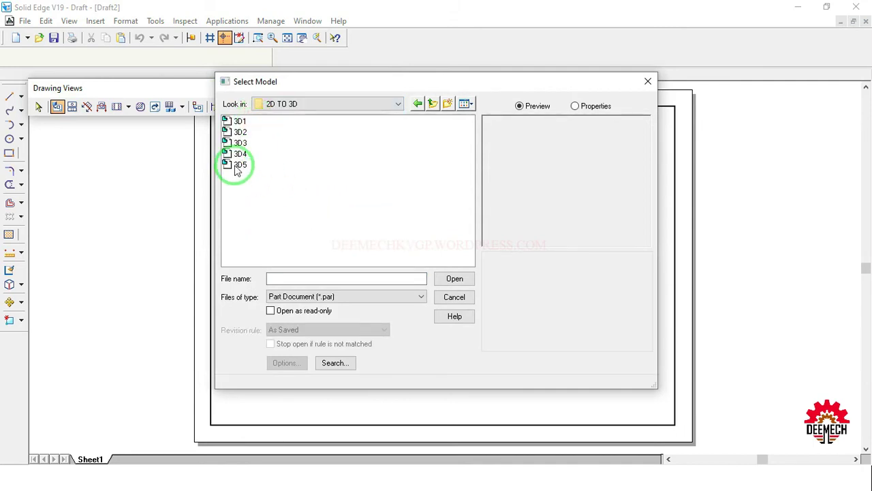
{"action": "left_click", "coordinate": [241, 165]}
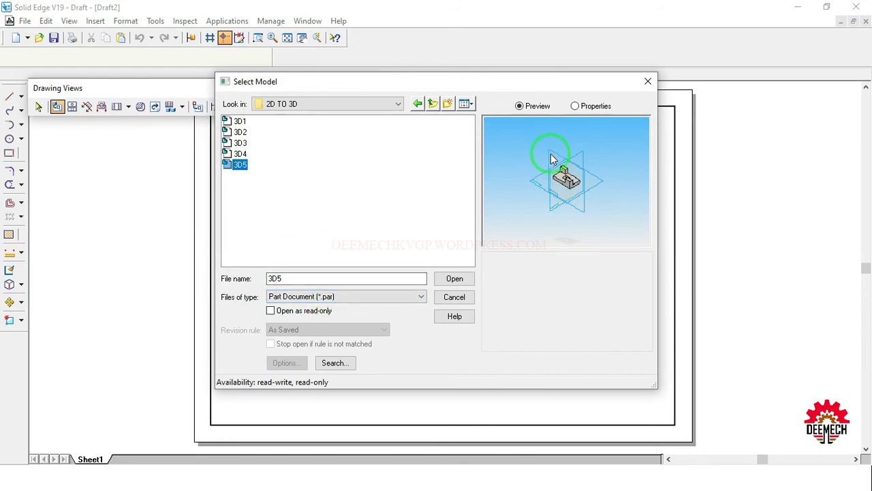
{"action": "left_click", "coordinate": [455, 279]}
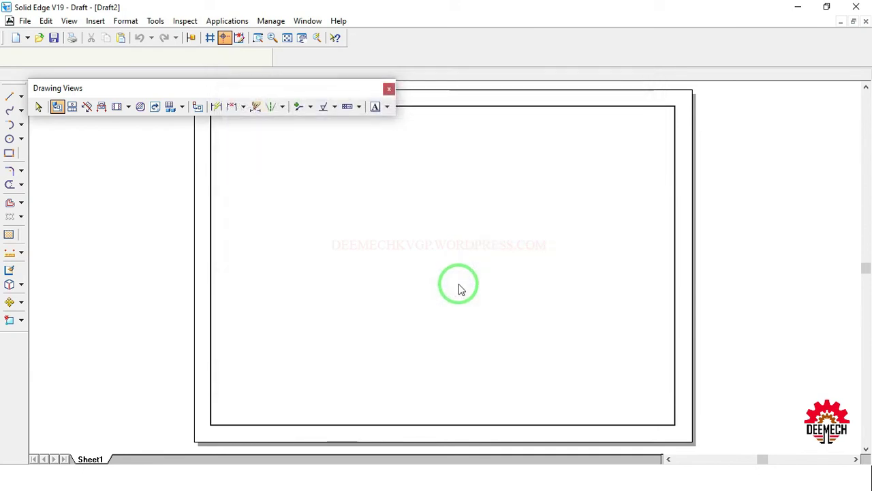
Create only the front view at 1:1 scale and position it in the upper-left area of the sheet, clear of the border.
{"action": "left_click", "coordinate": [518, 361]}
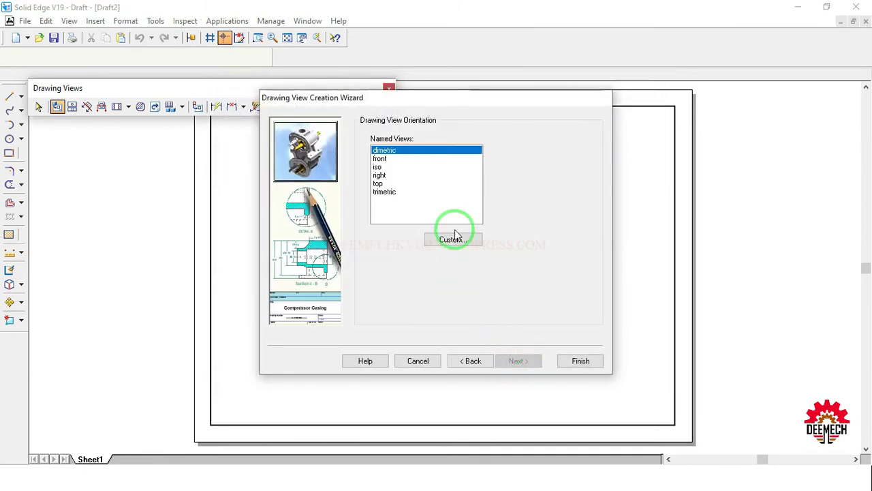
{"action": "left_click", "coordinate": [381, 159]}
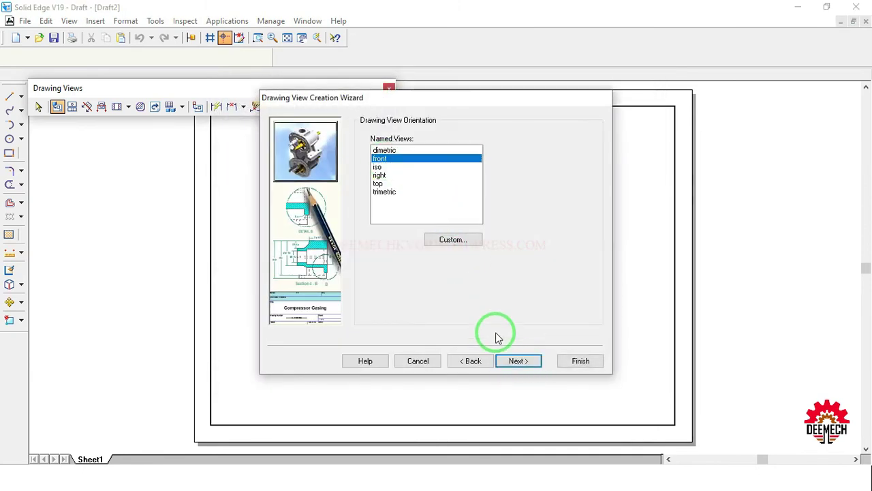
{"action": "left_click", "coordinate": [518, 361]}
{"action": "left_click", "coordinate": [581, 361]}
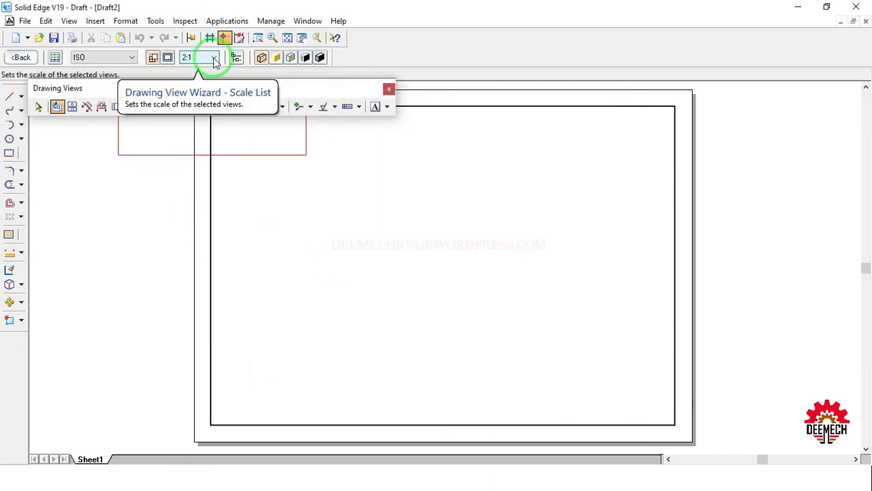
{"action": "left_click", "coordinate": [211, 61]}
{"action": "left_click", "coordinate": [199, 111]}
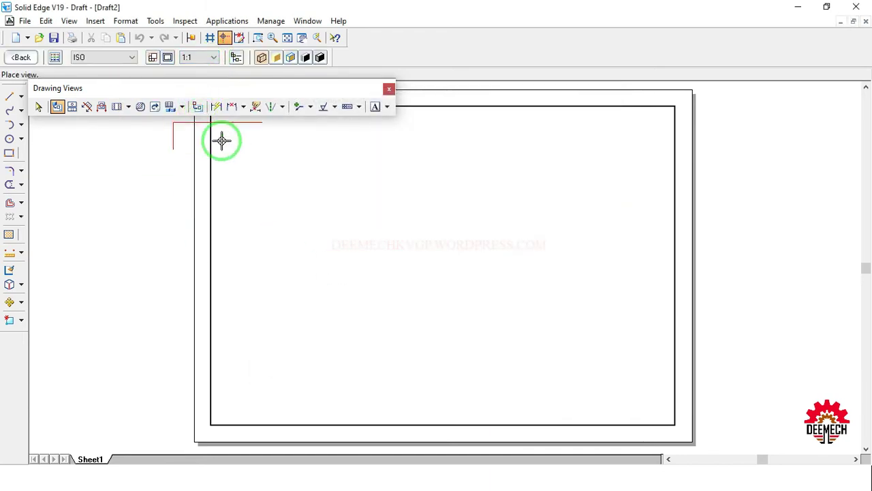
{"action": "left_click", "coordinate": [308, 164]}
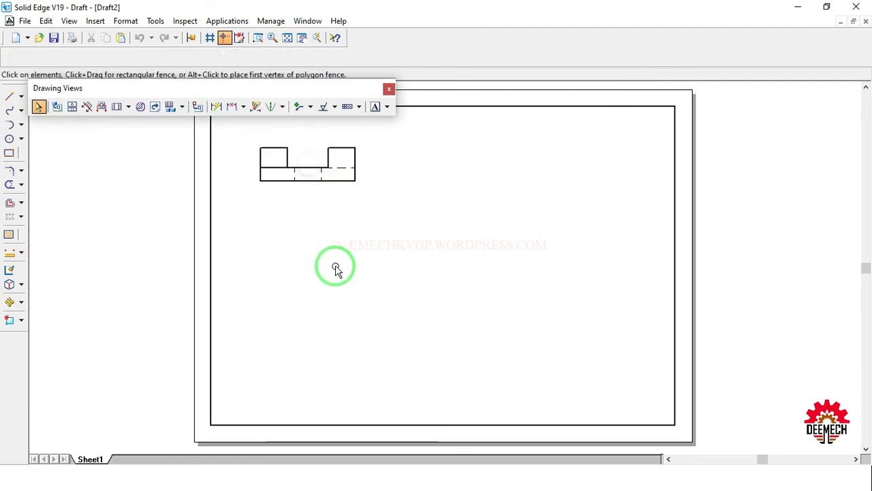
{"action": "mouse_move", "coordinate": [346, 189]}
{"action": "left_mouse_down"}
{"action": "mouse_move", "coordinate": [351, 181]}
{"action": "mouse_move", "coordinate": [377, 200]}
{"action": "left_mouse_up"}
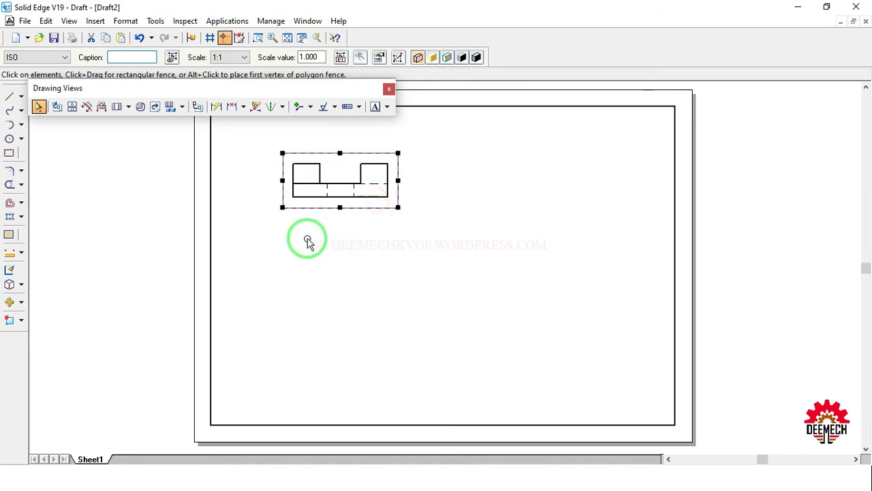
Project a top view below the front view and an isometric view diagonally below and to the right of it.
{"action": "left_click", "coordinate": [73, 107]}
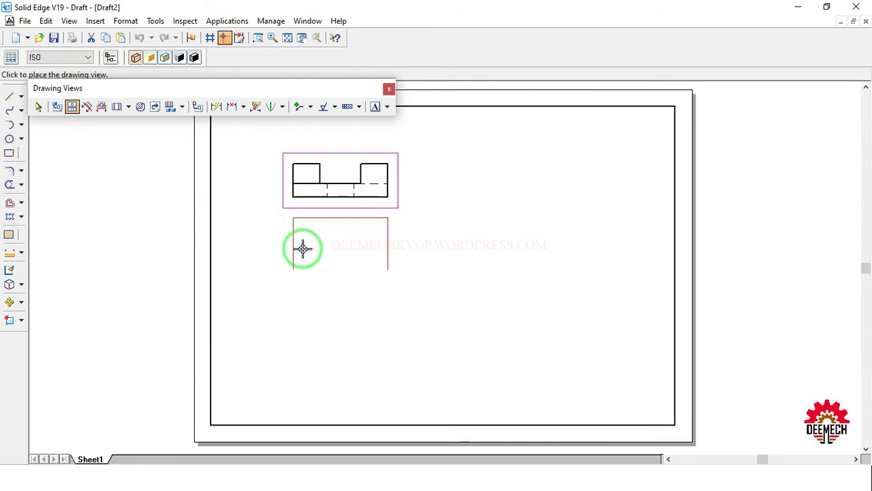
{"action": "left_click", "coordinate": [300, 296]}
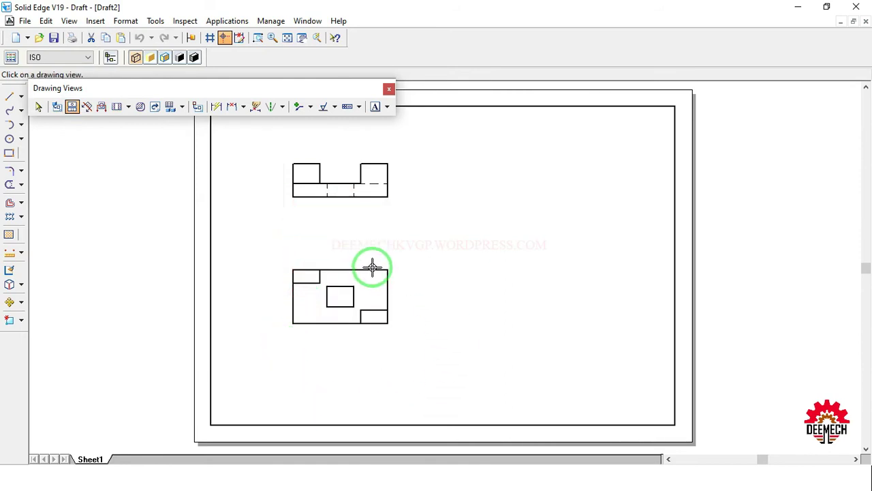
{"action": "left_click", "coordinate": [350, 194]}
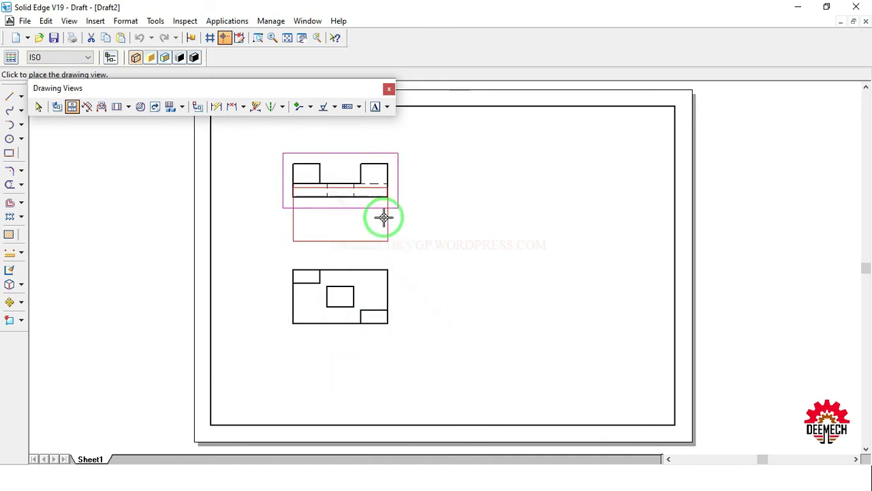
{"action": "left_click", "coordinate": [489, 232]}
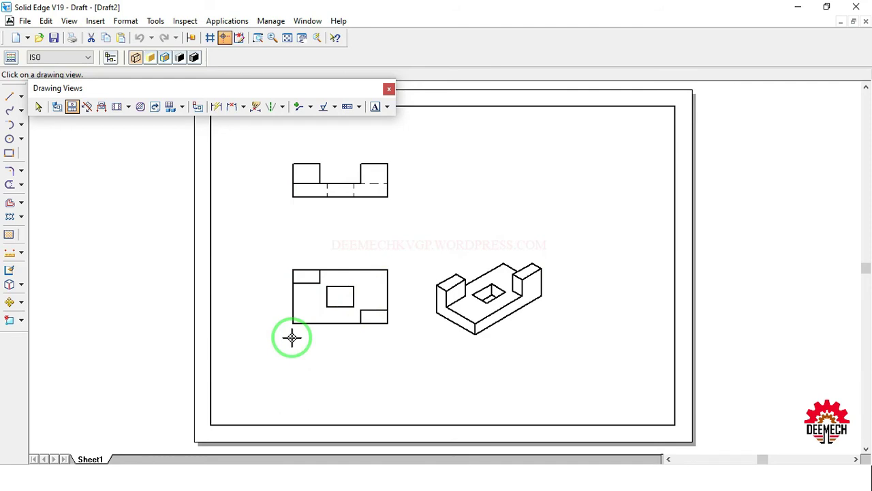
Move the isometric view up and to the right, away from the top view.
{"action": "left_click", "coordinate": [39, 107]}
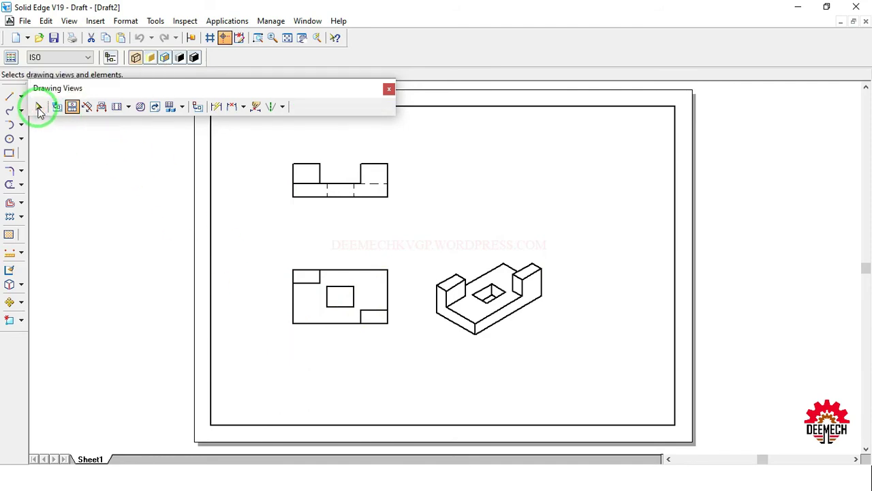
{"action": "left_click", "coordinate": [501, 312]}
{"action": "left_click_drag", "start_coordinate": [501, 312], "coordinate": [558, 259]}
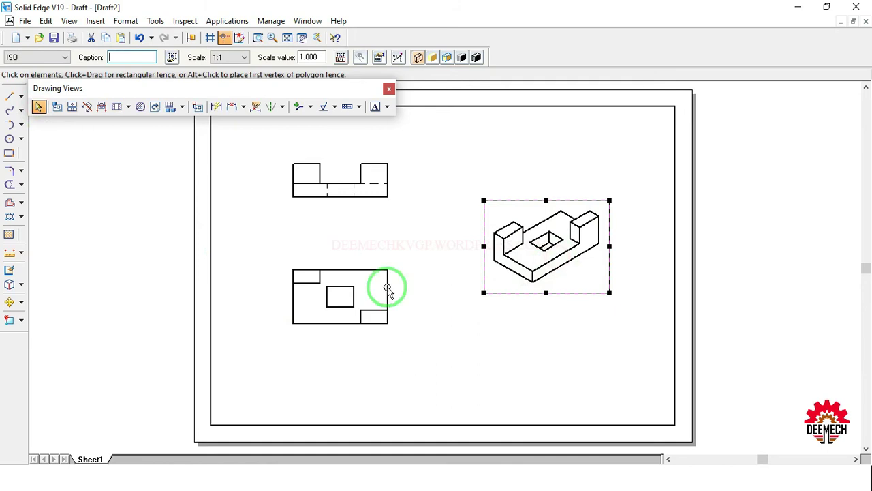
Dimension the front view's overall length below it and the base thickness at its left side.
{"action": "left_click", "coordinate": [217, 107]}
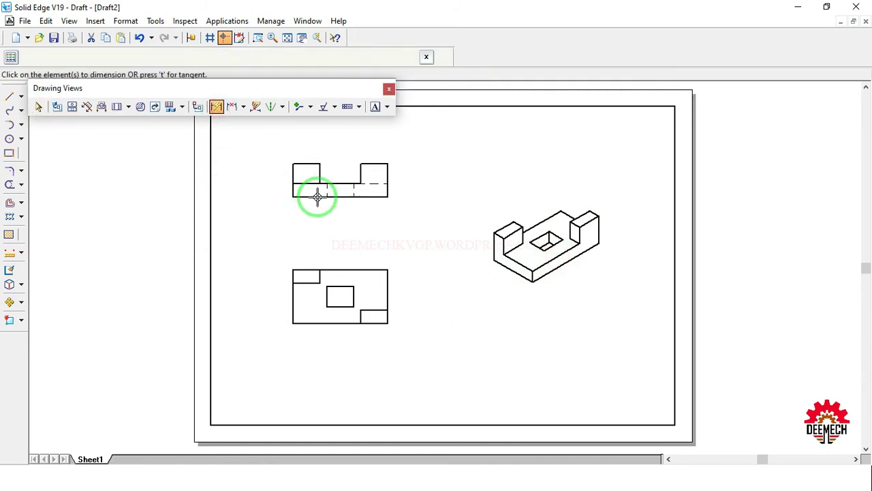
{"action": "left_click", "coordinate": [317, 196]}
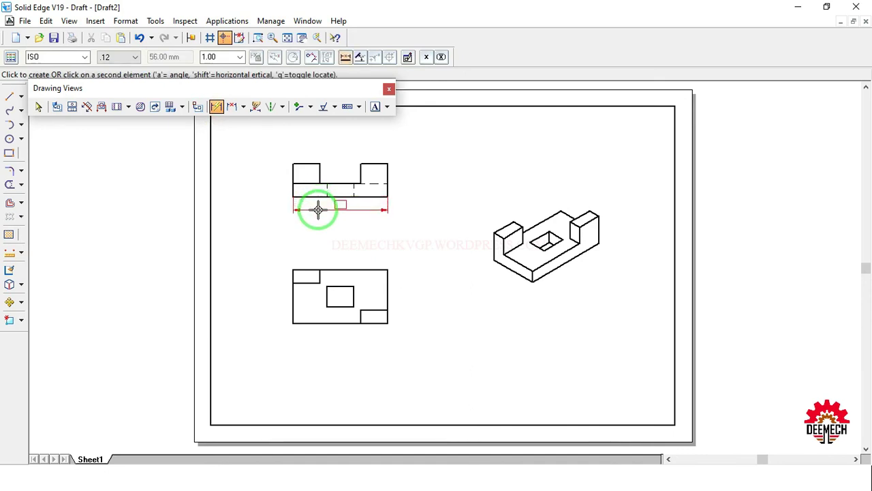
{"action": "left_click", "coordinate": [318, 209]}
{"action": "left_click", "coordinate": [285, 189]}
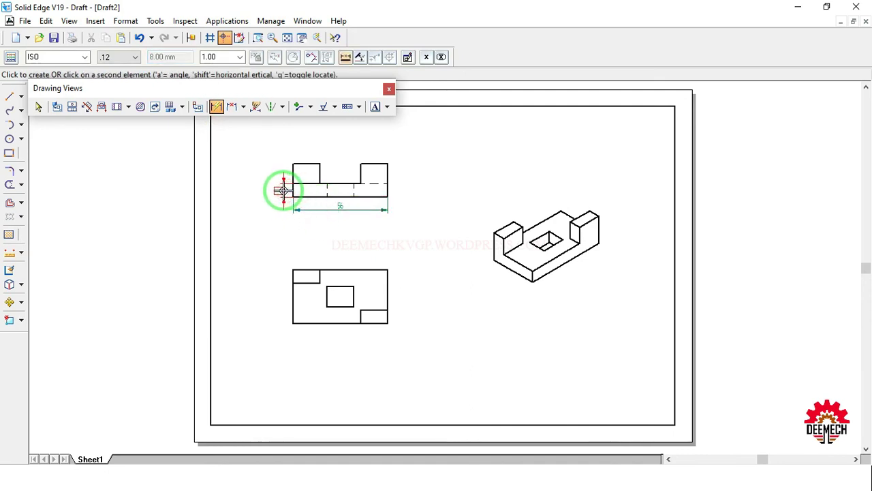
{"action": "left_click", "coordinate": [283, 190]}
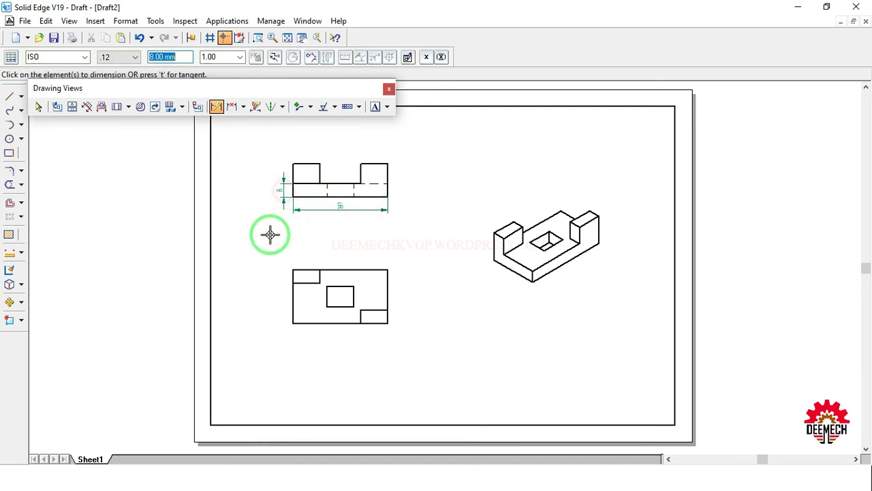
Dimension the front view's overall height at its right side and the widths of both upright blocks above them.
{"action": "left_click", "coordinate": [384, 191]}
{"action": "left_click", "coordinate": [379, 164]}
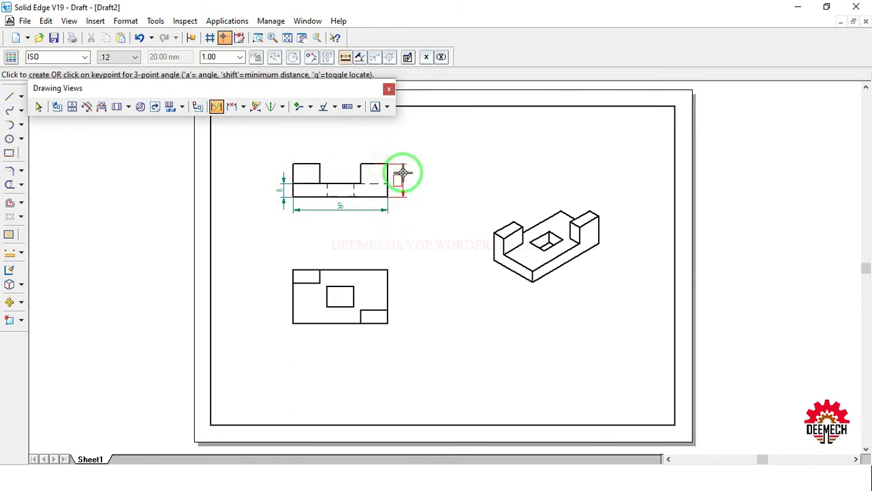
{"action": "left_click", "coordinate": [403, 172]}
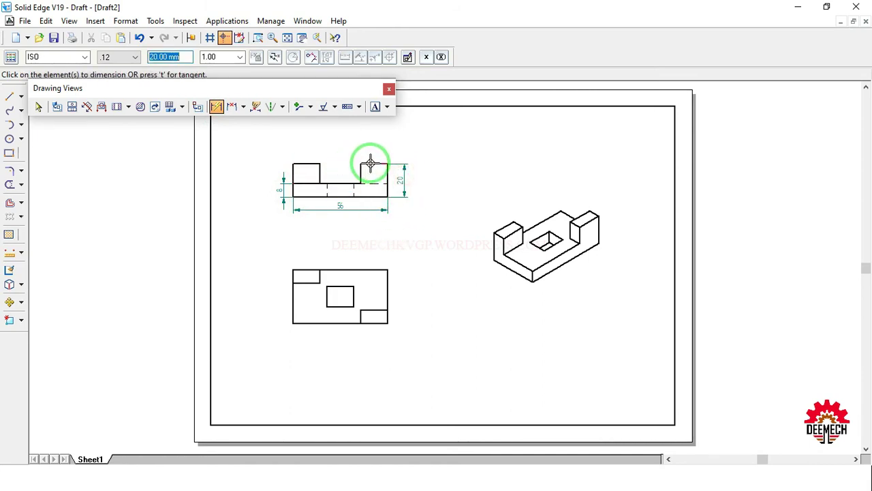
{"action": "left_click", "coordinate": [372, 164]}
{"action": "left_click", "coordinate": [370, 151]}
{"action": "left_click", "coordinate": [307, 164]}
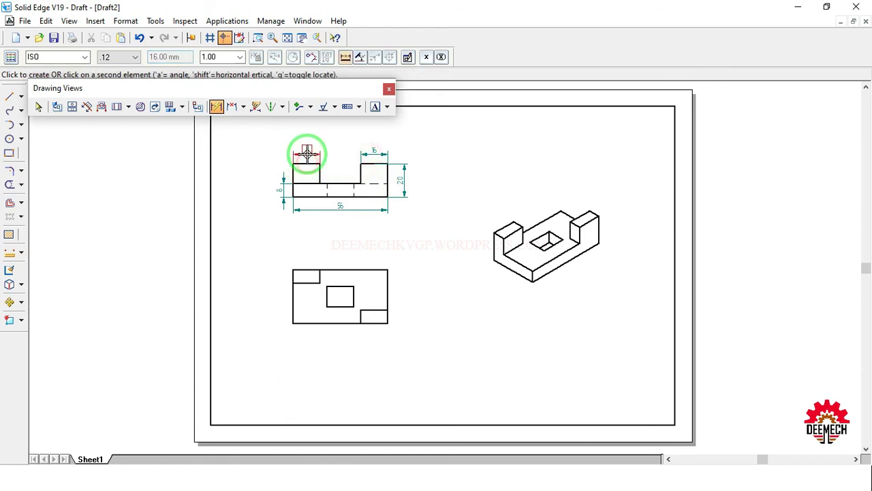
{"action": "left_click", "coordinate": [306, 156]}
Dimension the width and depth of both corner blocks in the top view, placing the dimensions outside the outline.
{"action": "left_click", "coordinate": [385, 315]}
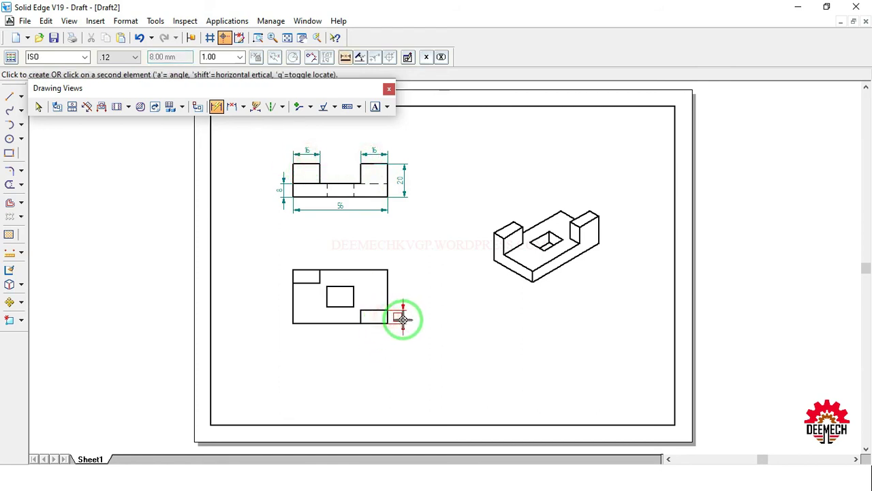
{"action": "left_click", "coordinate": [402, 318]}
{"action": "left_click", "coordinate": [373, 323]}
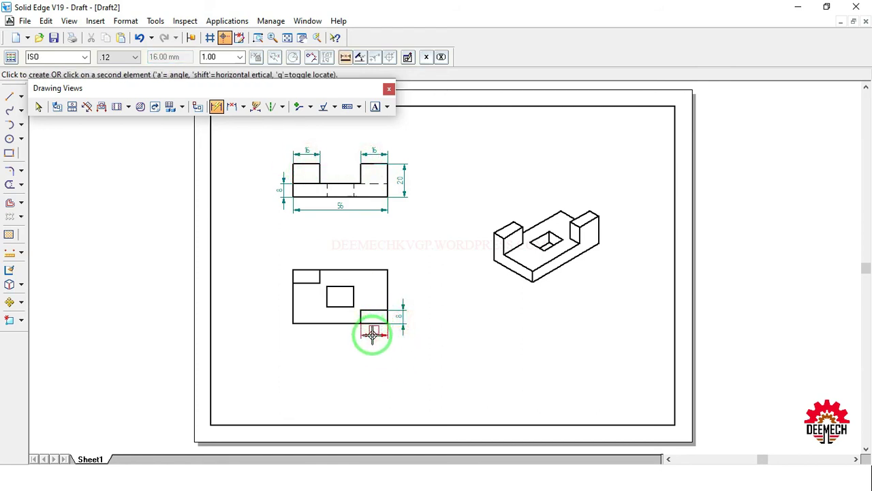
{"action": "left_click", "coordinate": [373, 333]}
{"action": "left_click", "coordinate": [309, 266]}
{"action": "left_click", "coordinate": [307, 259]}
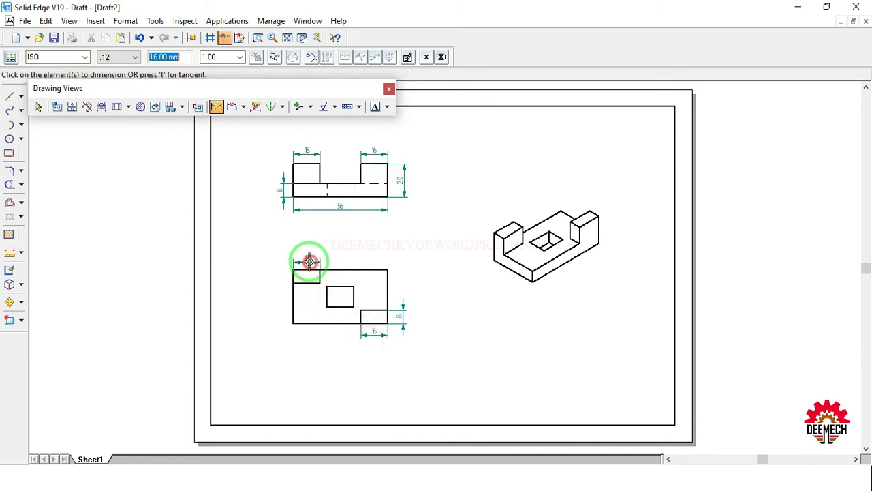
{"action": "left_click", "coordinate": [292, 276]}
{"action": "left_click", "coordinate": [280, 276]}
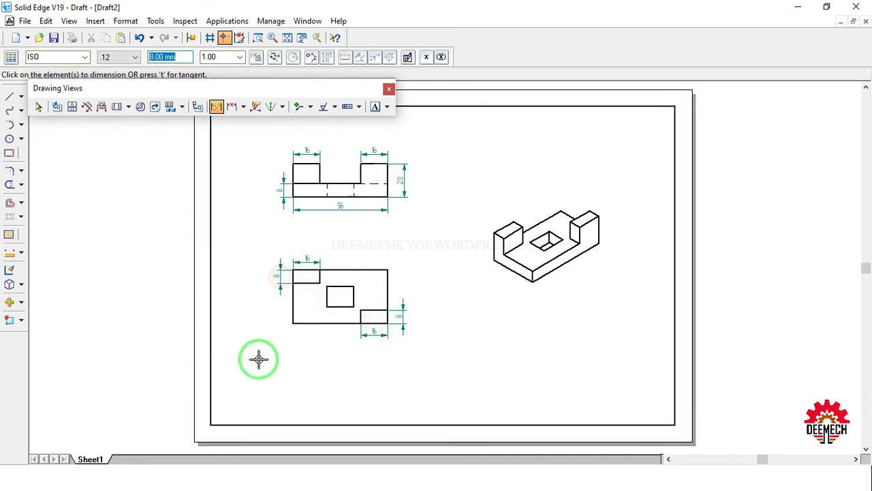
Move the front view's overall length dimension lower and dimension the hidden hole's width between it and the view.
{"action": "left_click", "coordinate": [39, 106]}
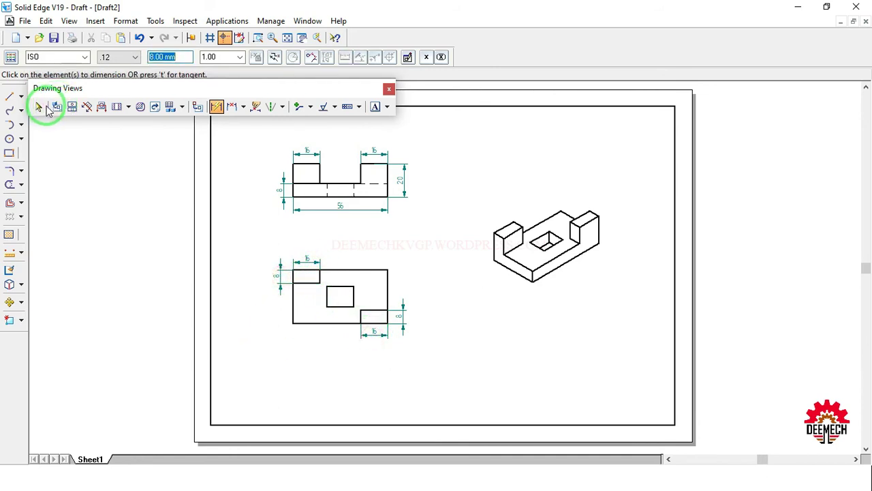
{"action": "left_click", "coordinate": [355, 213]}
{"action": "left_click_drag", "start_coordinate": [355, 212], "coordinate": [355, 224]}
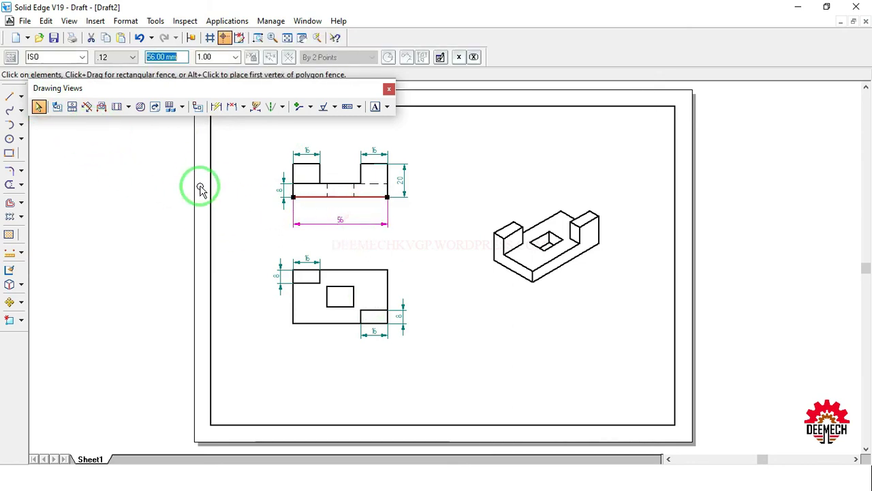
{"action": "left_click", "coordinate": [216, 106]}
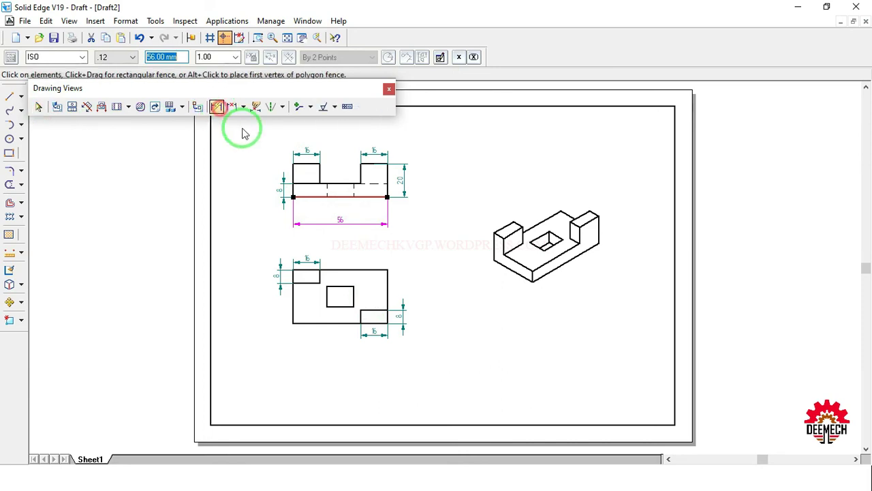
{"action": "left_click", "coordinate": [327, 190]}
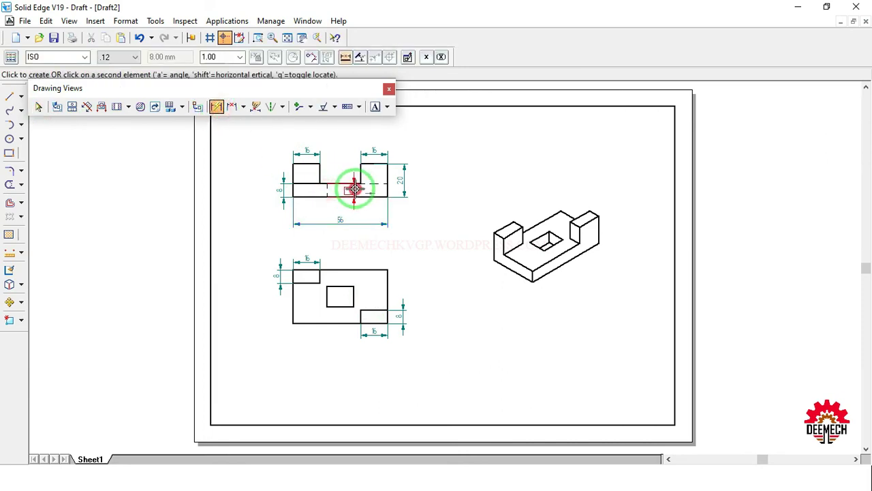
{"action": "left_click", "coordinate": [353, 207]}
{"action": "left_click", "coordinate": [354, 210]}
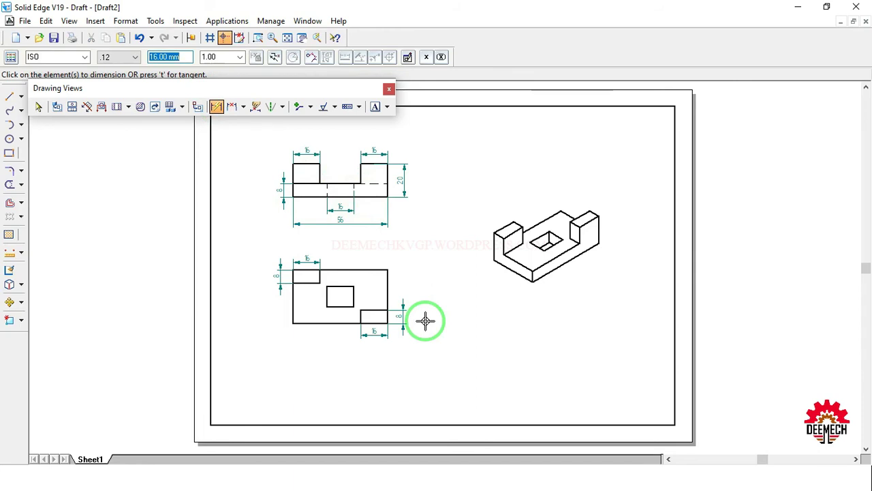
Dimension the overall depth, length and height of the block in the isometric view.
{"action": "left_click", "coordinate": [510, 268]}
{"action": "left_click", "coordinate": [501, 279]}
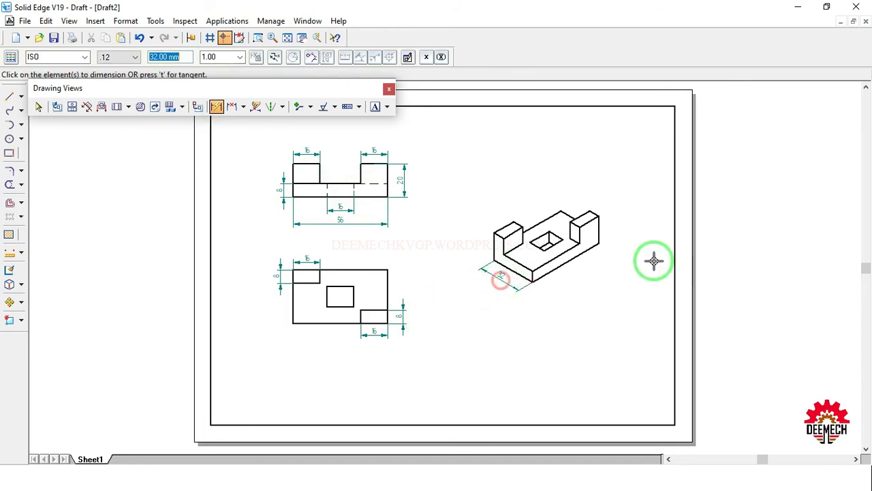
{"action": "left_click", "coordinate": [576, 259]}
{"action": "left_click", "coordinate": [586, 267]}
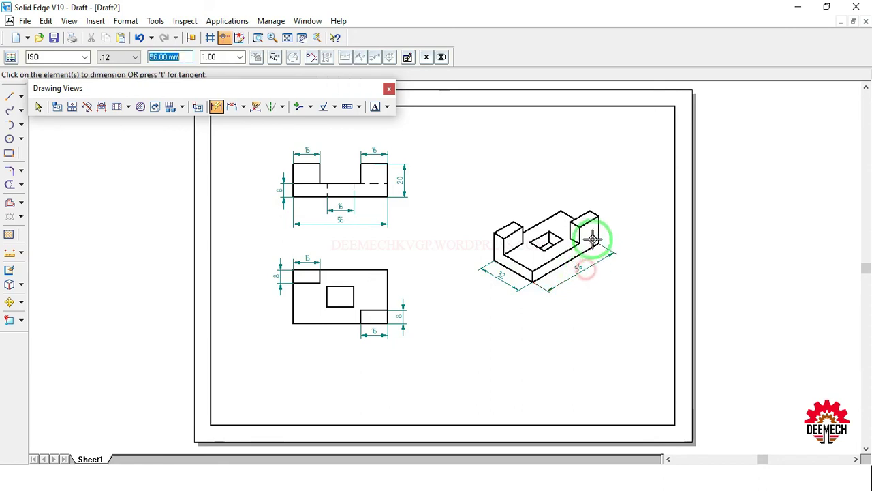
{"action": "left_click", "coordinate": [609, 232]}
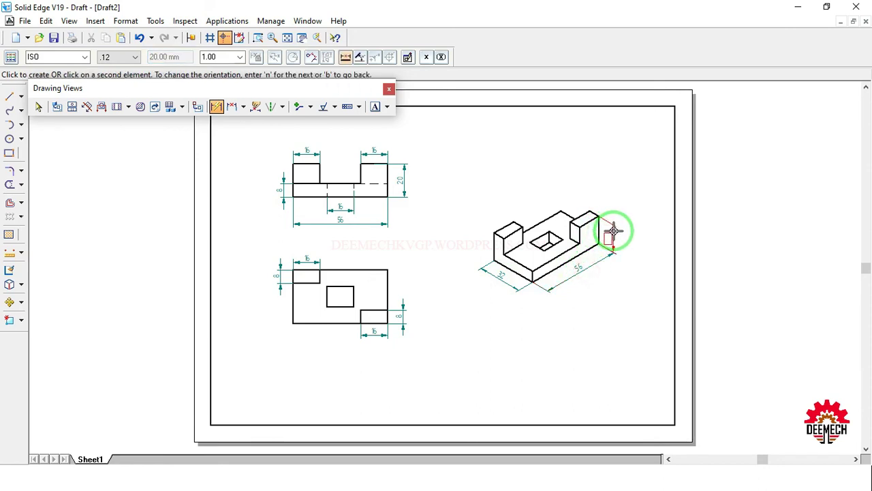
{"action": "left_click", "coordinate": [614, 236]}
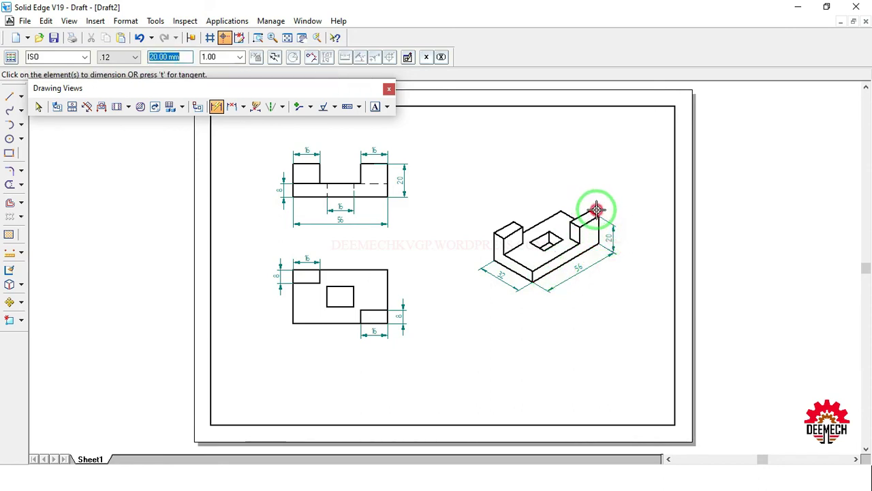
Dimension the depth of the right upright block and the width of the left upright block in the isometric view.
{"action": "left_click", "coordinate": [596, 210]}
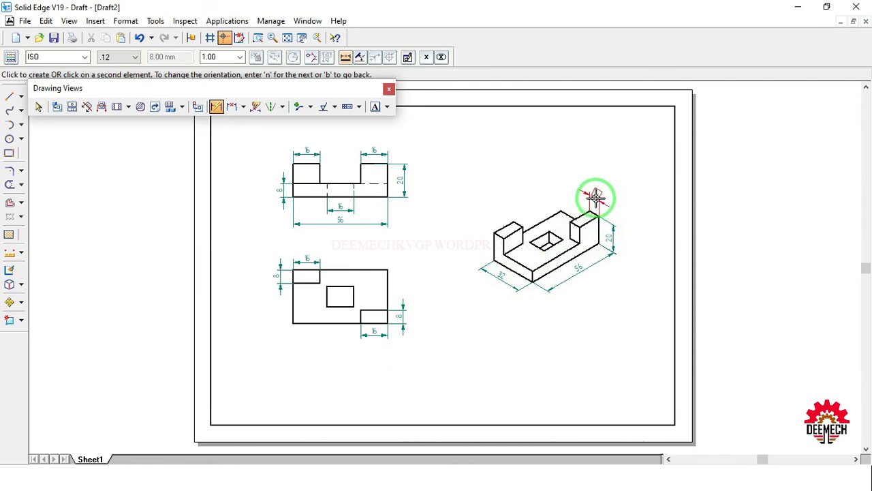
{"action": "left_click", "coordinate": [595, 201]}
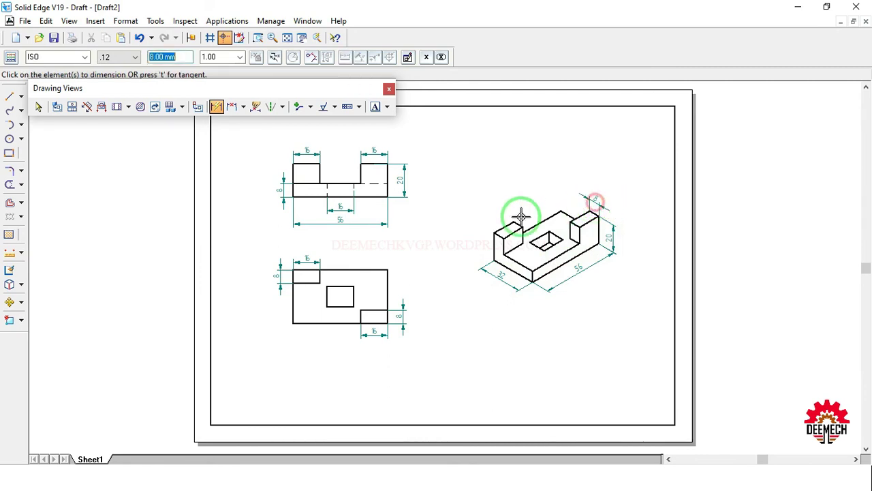
{"action": "left_click", "coordinate": [502, 221]}
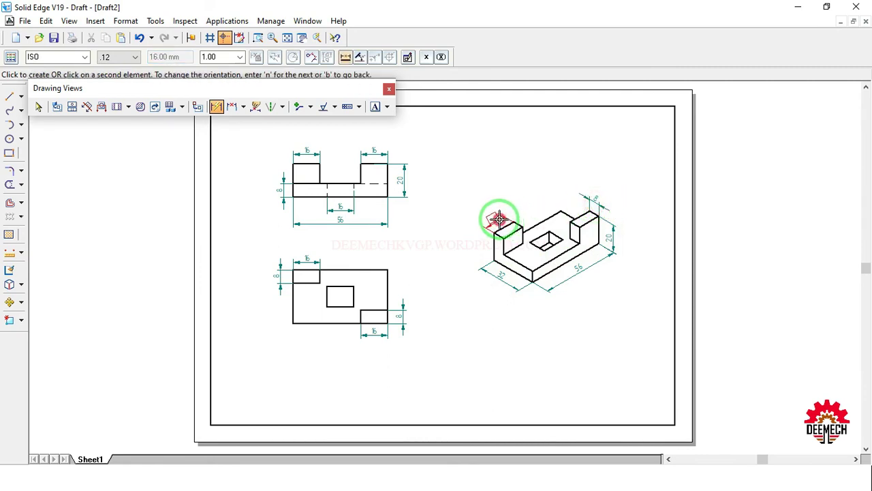
{"action": "left_click", "coordinate": [499, 217]}
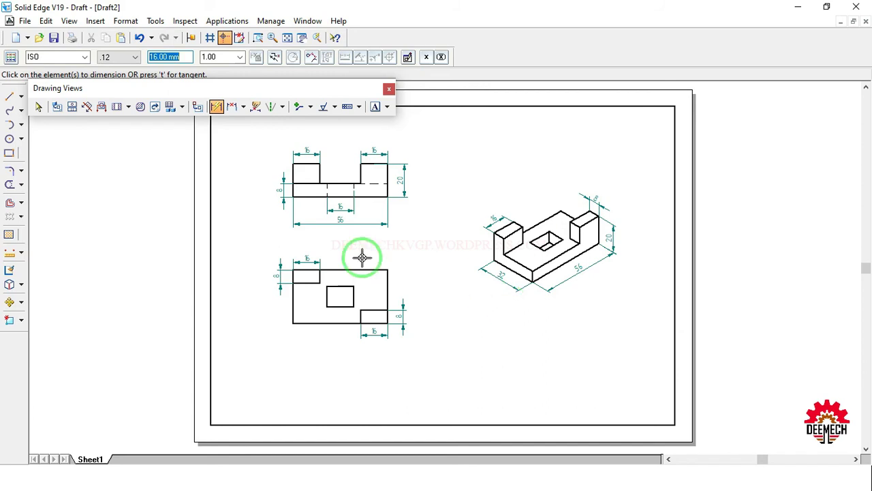
Add the labels FRONT VIEW, TOP VIEW and ISOMETRIC VIEW below their views, the title 3D5 near the top border and REG NO. near the bottom border.
{"action": "left_click", "coordinate": [375, 108]}
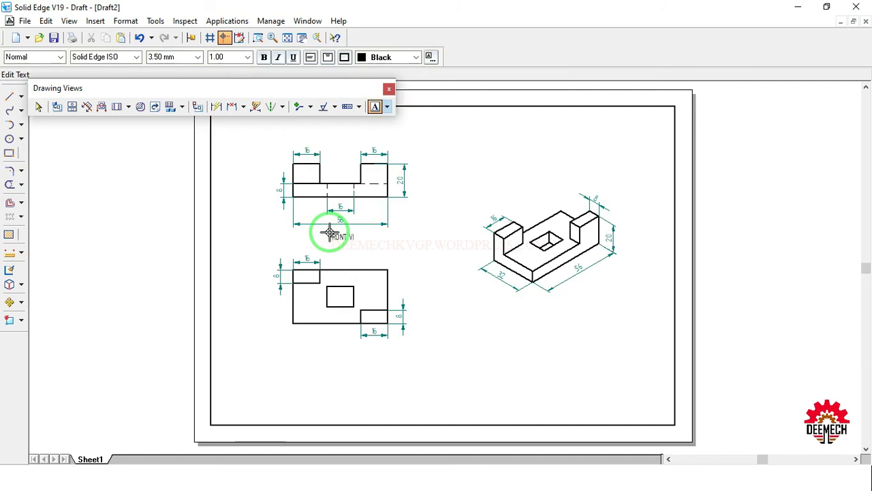
{"action": "left_click", "coordinate": [330, 351]}
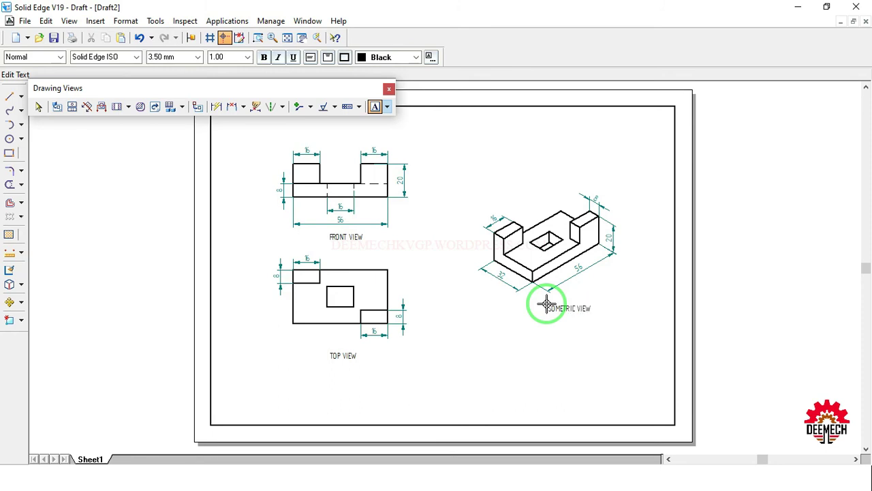
{"action": "left_click", "coordinate": [559, 294]}
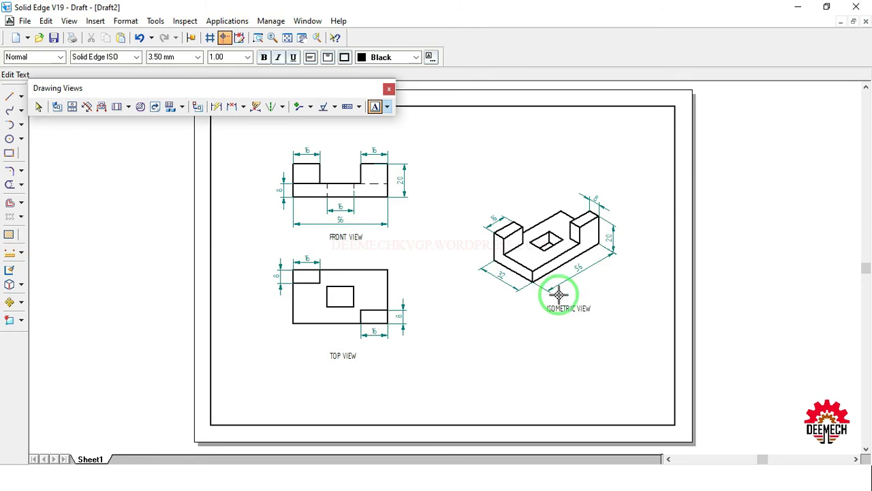
{"action": "left_click", "coordinate": [412, 125]}
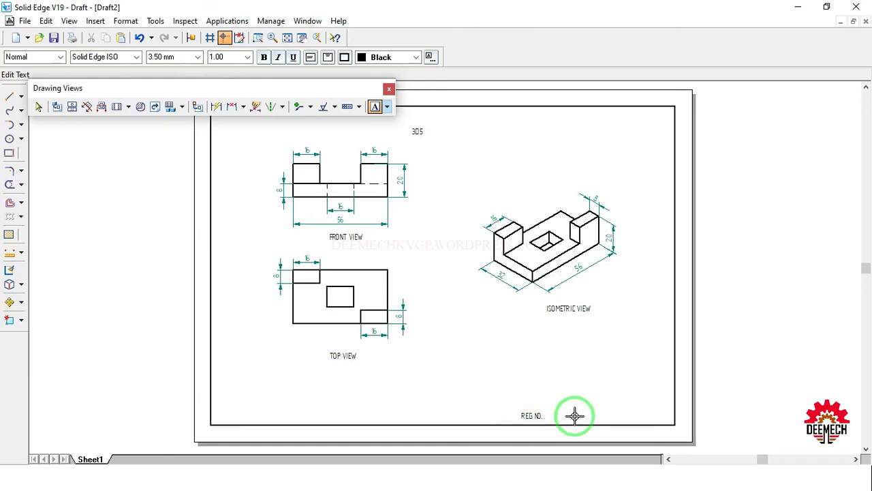
{"action": "key", "text": "Escape"}
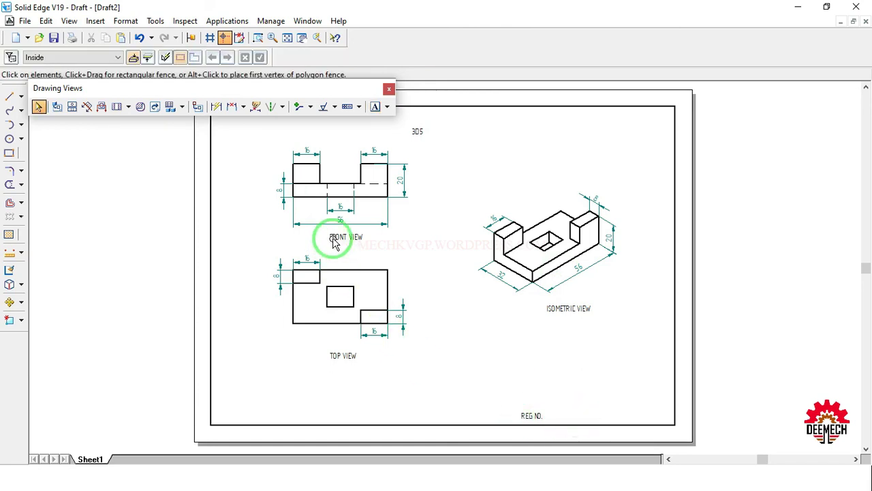
Set the scale value of the front view with its aligned top view and of the isometric view to 1.2.
{"action": "left_click", "coordinate": [309, 198]}
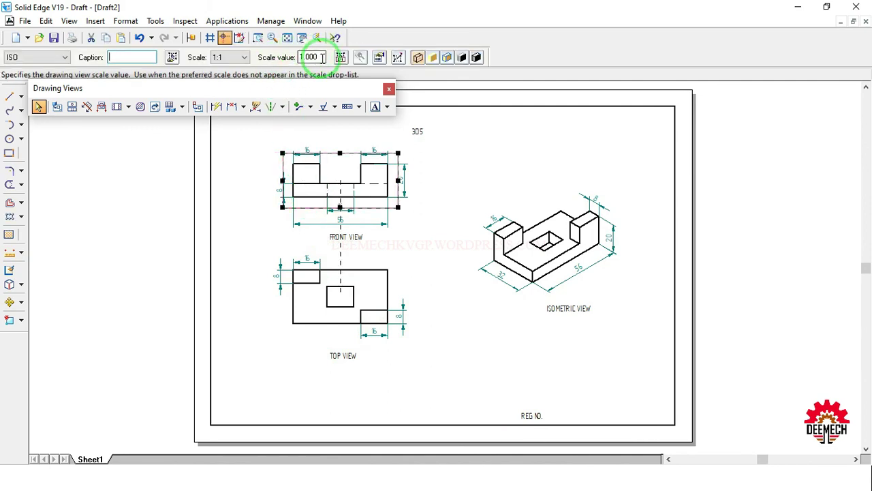
{"action": "left_click_drag", "start_coordinate": [322, 57], "coordinate": [278, 58]}
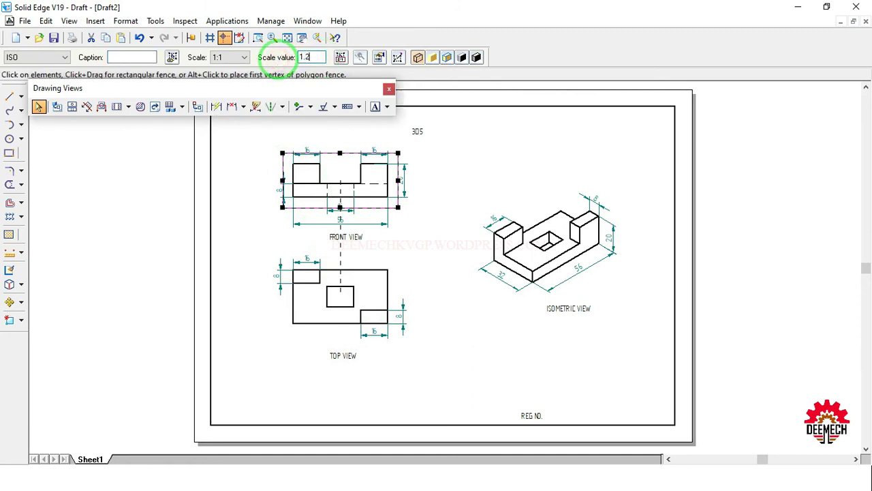
{"action": "key", "text": "Return"}
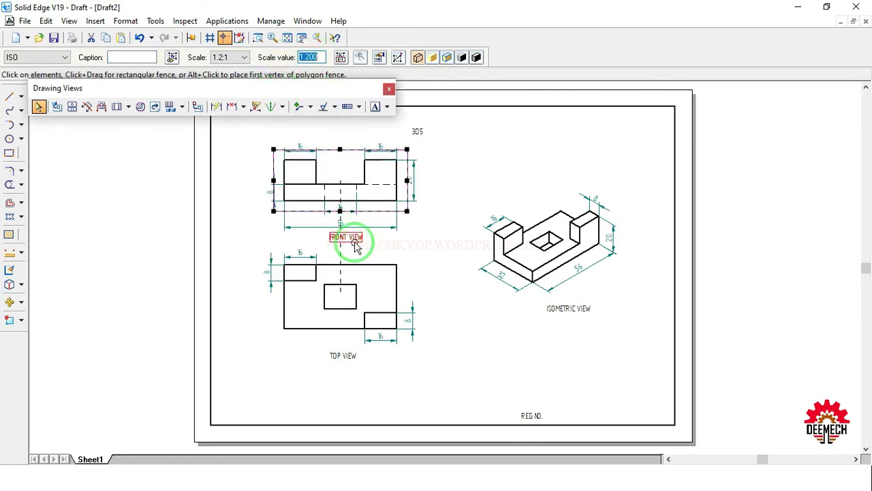
{"action": "left_click", "coordinate": [489, 243]}
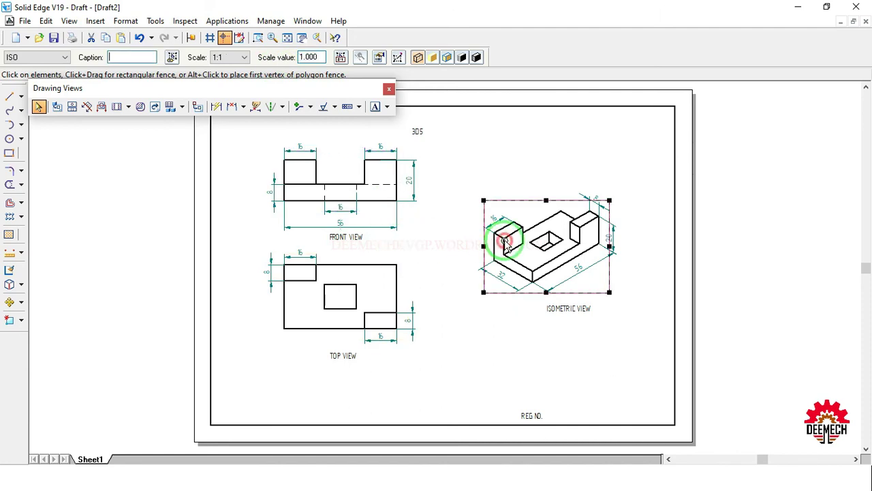
{"action": "left_click_drag", "start_coordinate": [324, 58], "coordinate": [295, 60]}
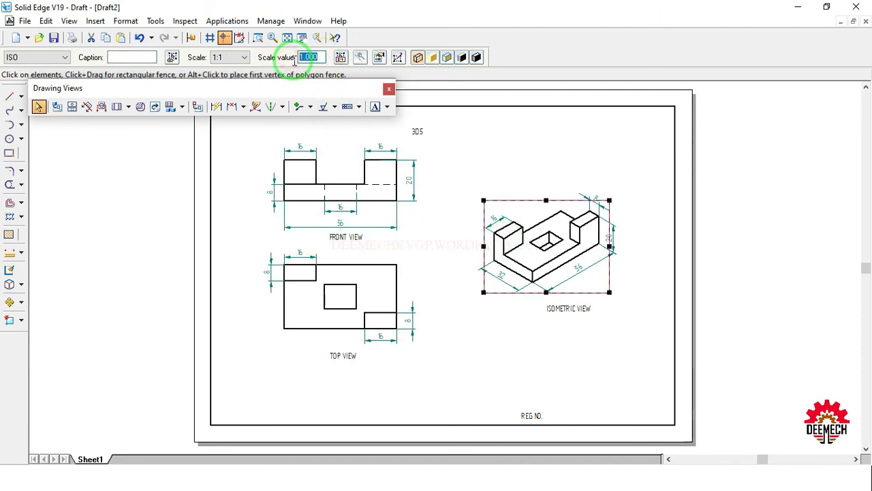
{"action": "key", "text": "Return"}
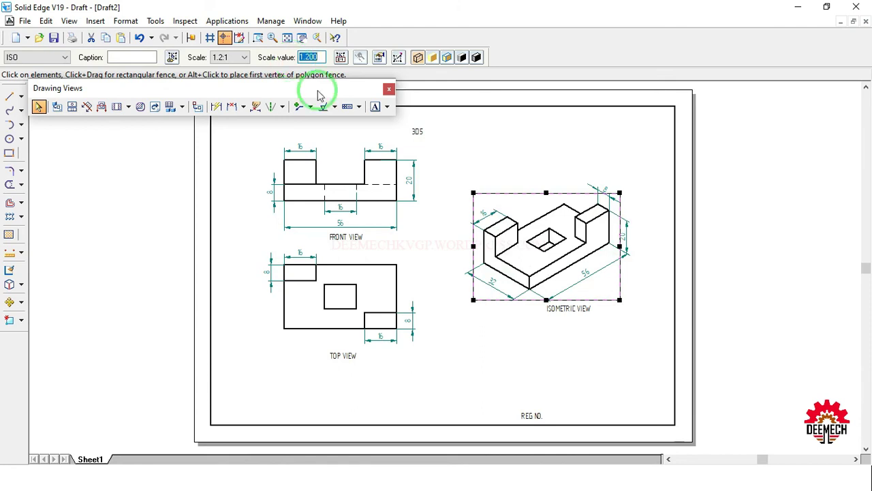
{"action": "left_click", "coordinate": [486, 332]}
Set the text scale of the 3D5 title to 2.
{"action": "left_click", "coordinate": [533, 415]}
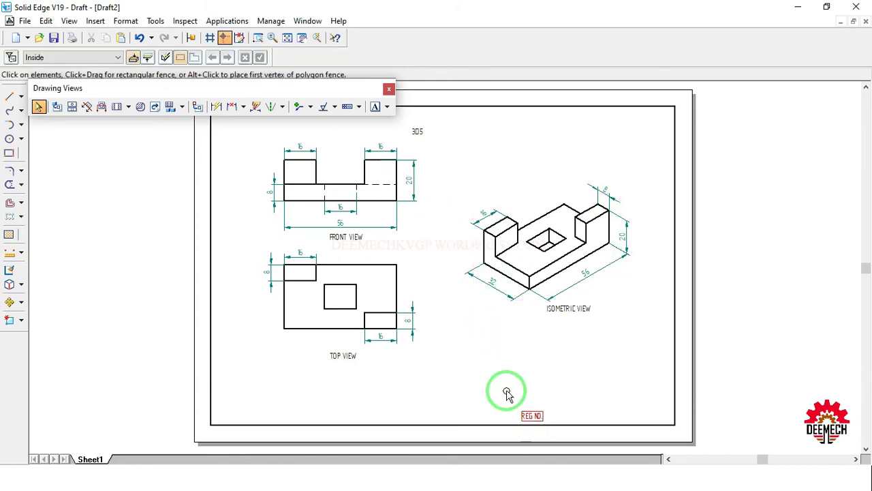
{"action": "left_click", "coordinate": [423, 135]}
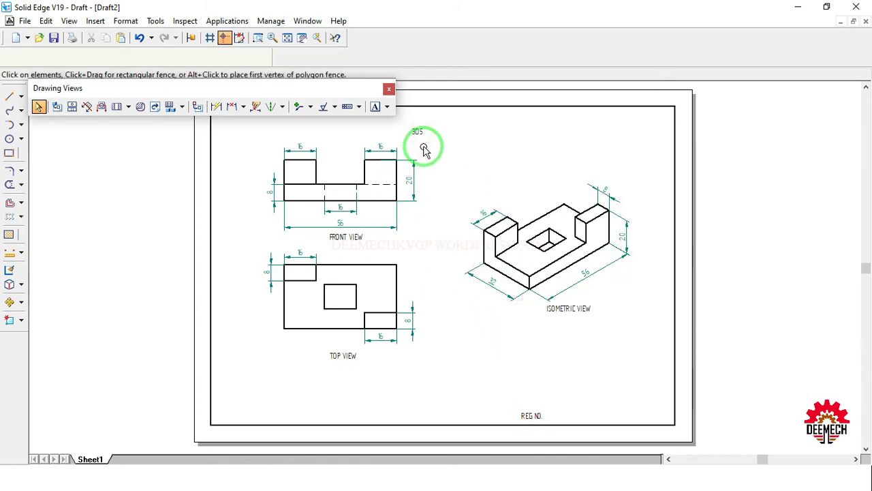
{"action": "left_click", "coordinate": [418, 132]}
{"action": "left_click", "coordinate": [229, 57]}
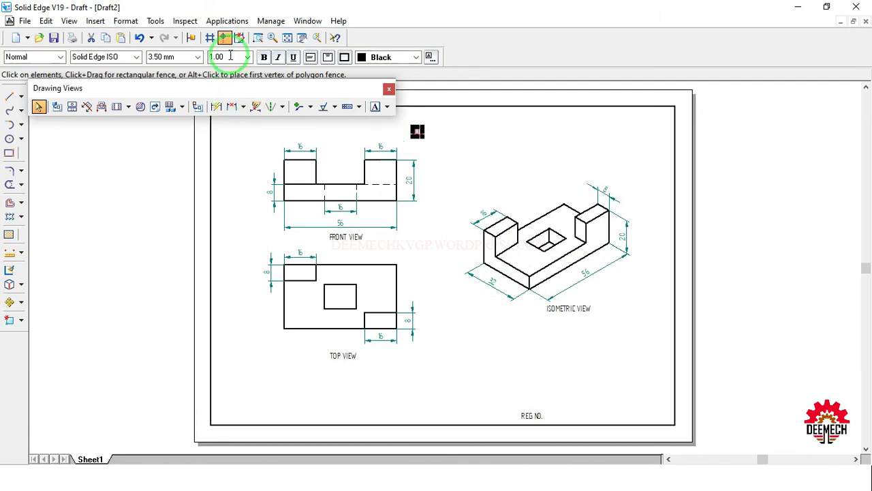
{"action": "type", "text": "2"}
{"action": "key", "text": "Tab"}
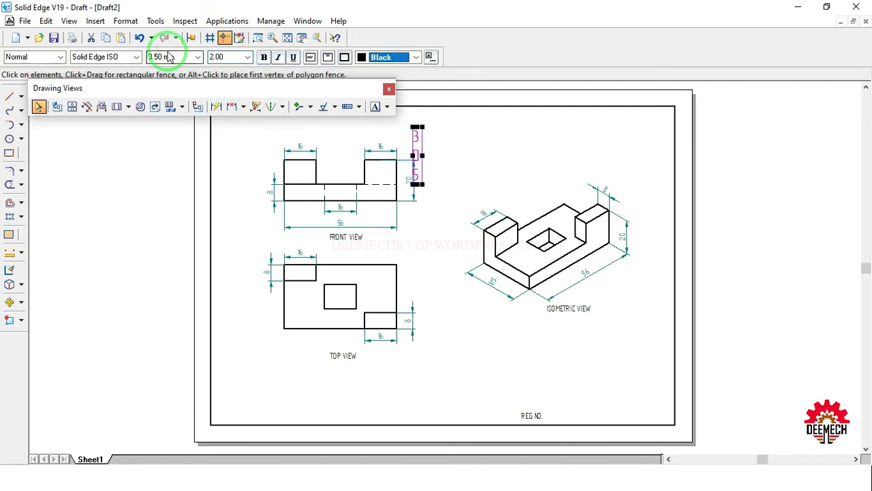
Widen the text box of the 3D5 title so it reads on one line near the top border, and deselect it.
{"action": "left_click_drag", "start_coordinate": [418, 156], "coordinate": [475, 124]}
{"action": "left_click", "coordinate": [561, 167]}
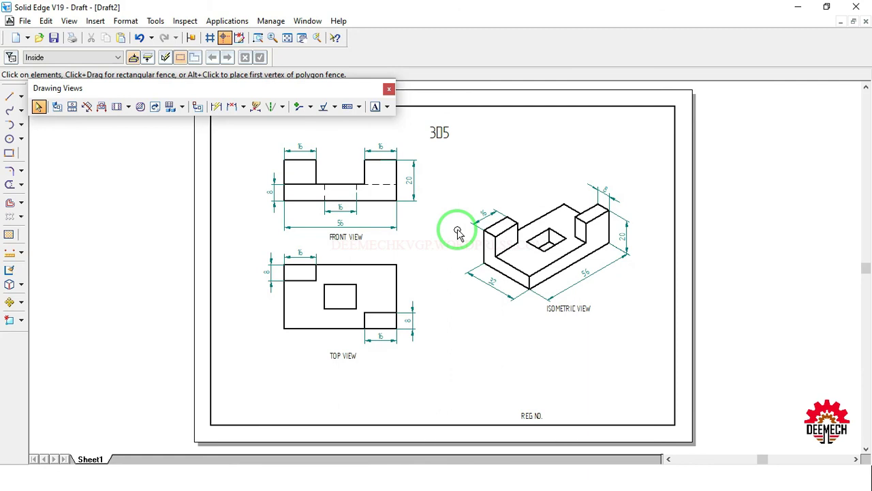
Save the drawing as the draft document 3D5.dft in the 2D TO 3D folder on drive F:.
{"action": "left_click", "coordinate": [25, 20]}
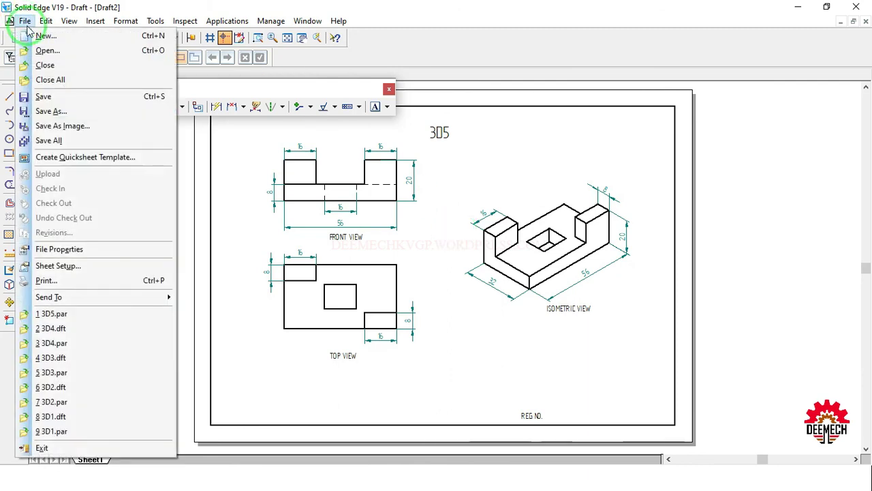
{"action": "left_click", "coordinate": [43, 98]}
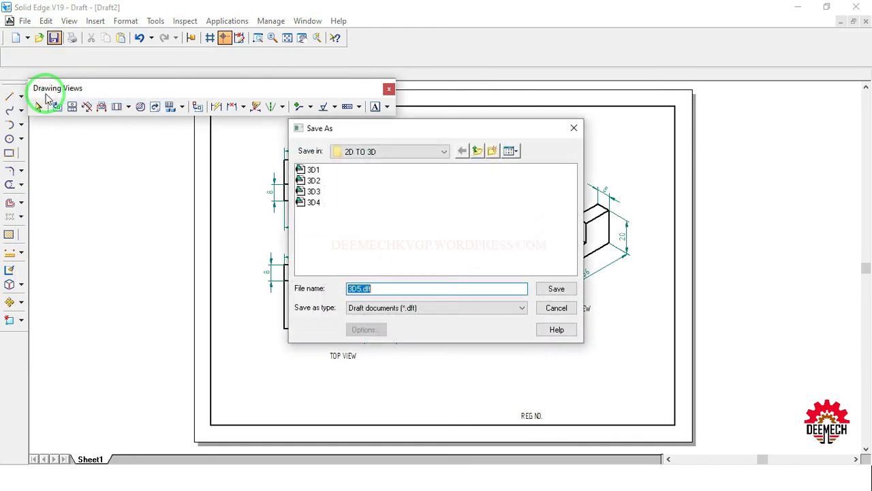
{"action": "left_click", "coordinate": [432, 152]}
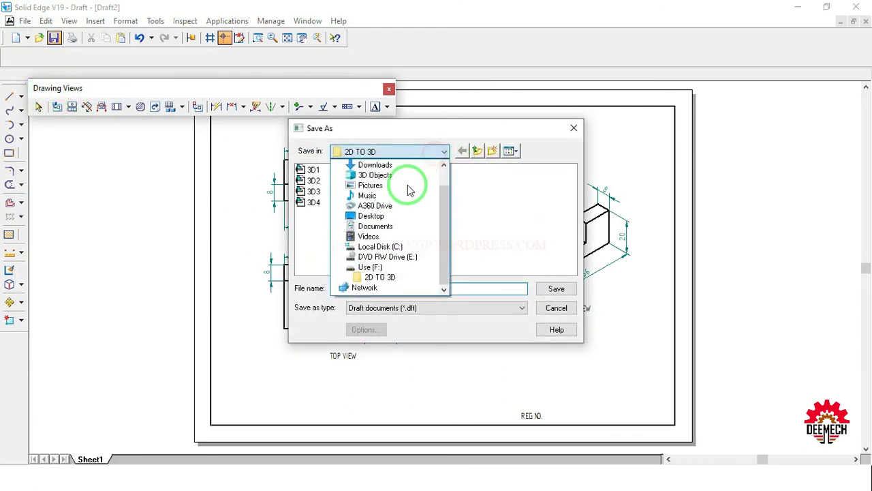
{"action": "left_click", "coordinate": [374, 269]}
{"action": "double_click", "coordinate": [323, 170]}
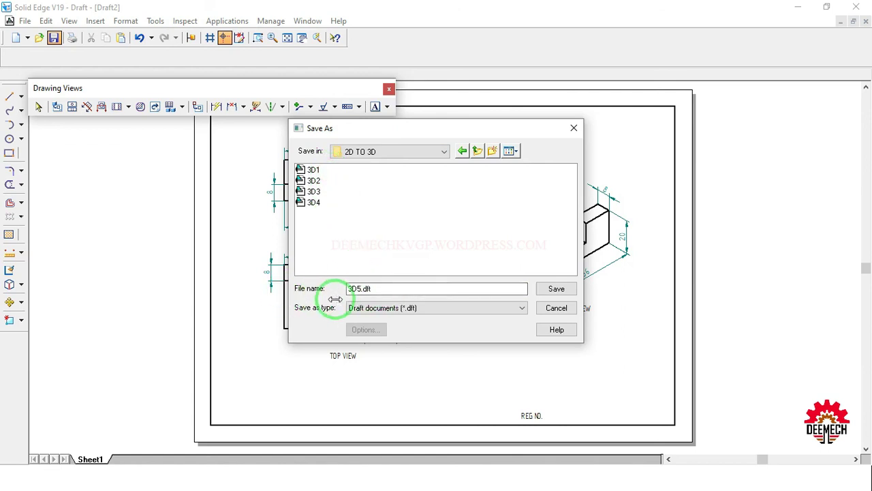
{"action": "left_click", "coordinate": [556, 289]}
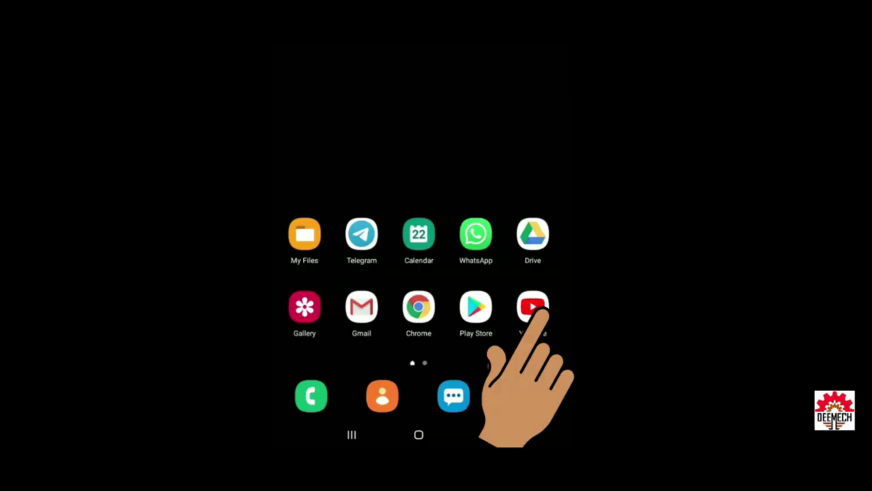
Switch to YouTube on the phone and search for deemech.
{"action": "left_click", "coordinate": [533, 306]}
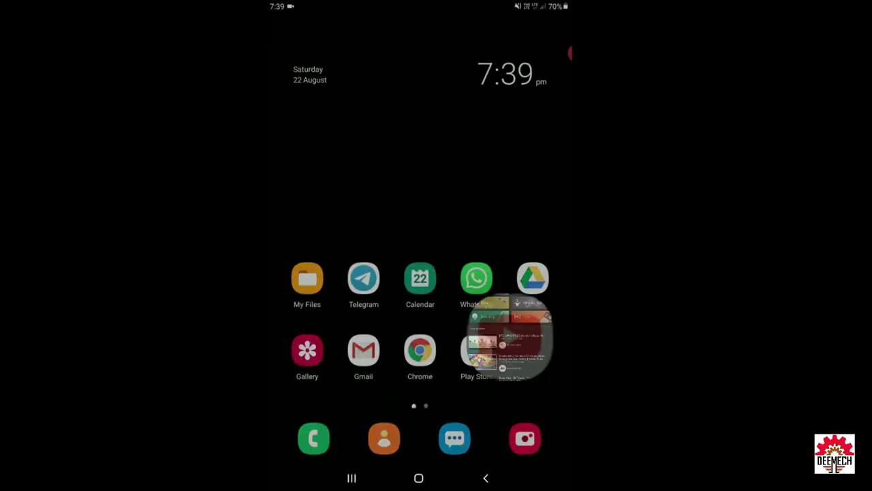
{"action": "left_click", "coordinate": [528, 24]}
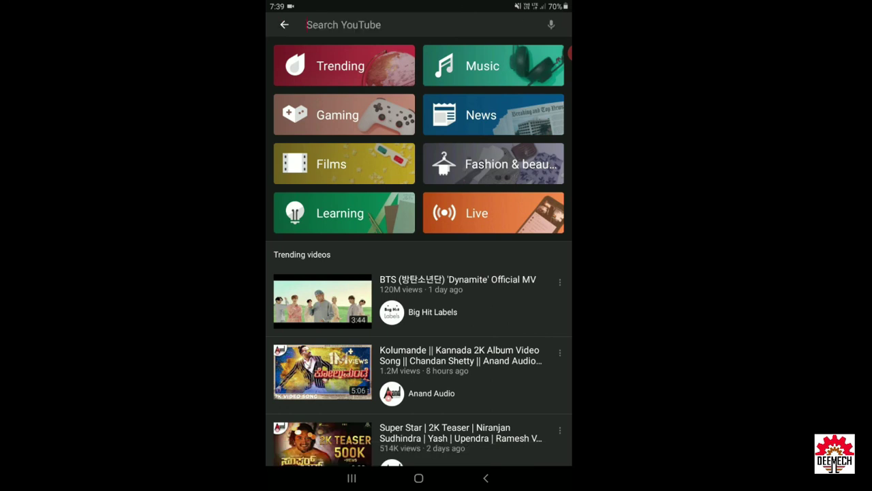
{"action": "type", "text": "deem"}
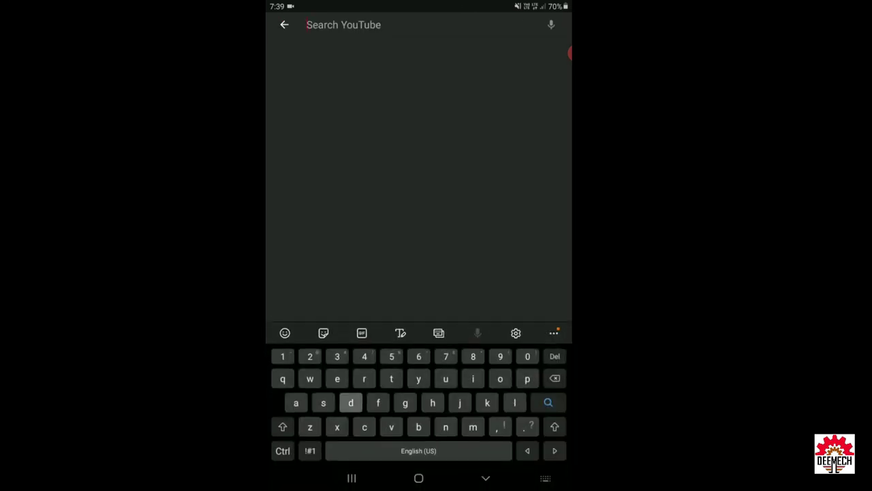
{"action": "type", "text": "ech"}
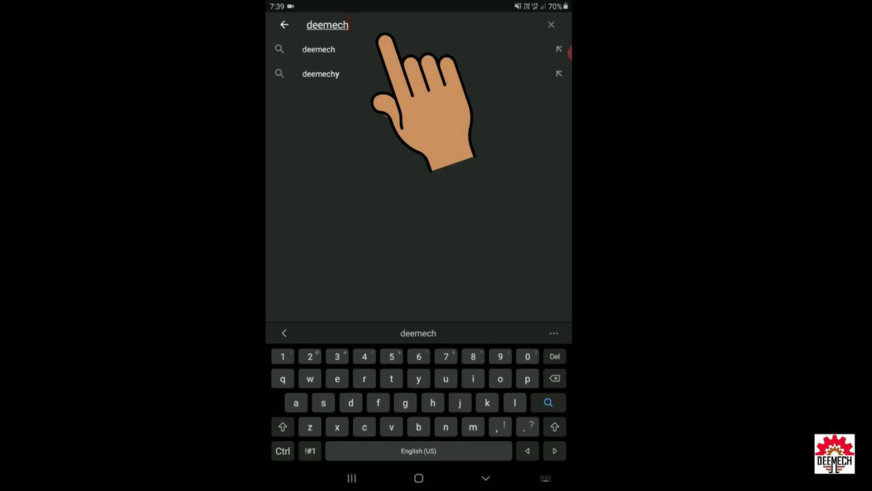
{"action": "key", "text": "Return"}
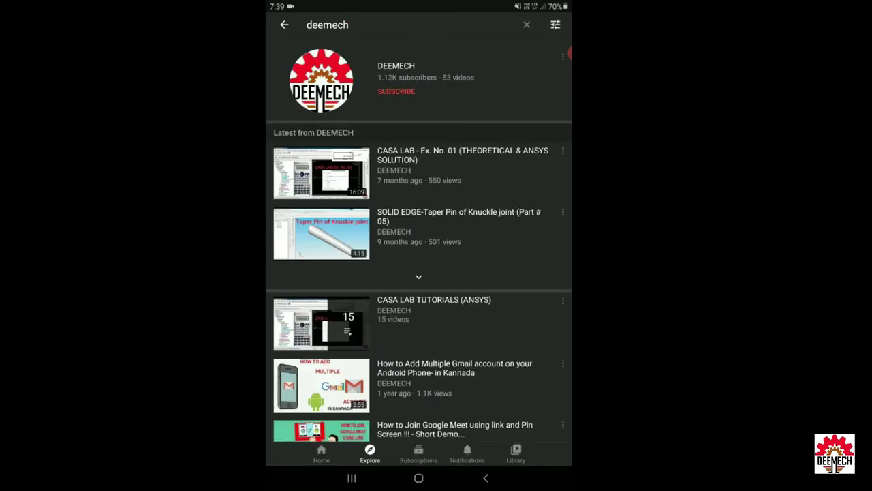
Open the DEEMECH channel and look through its videos and playlists.
{"action": "left_click", "coordinate": [334, 99]}
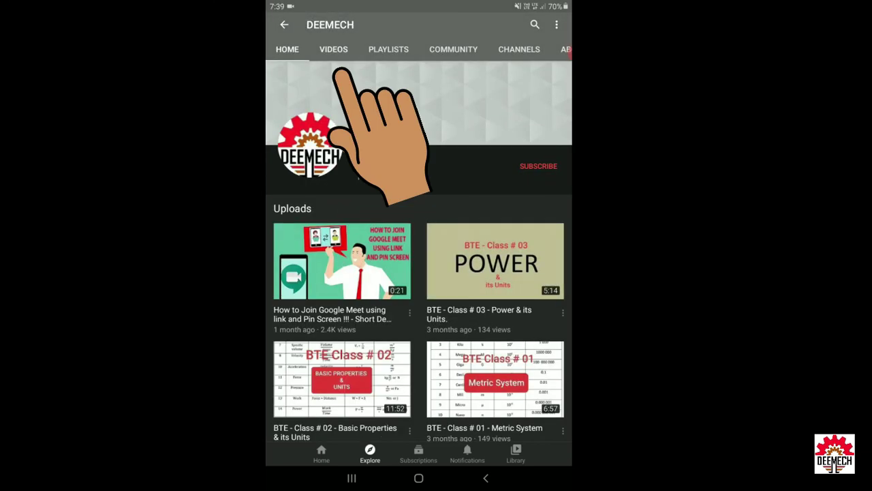
{"action": "left_click", "coordinate": [333, 50]}
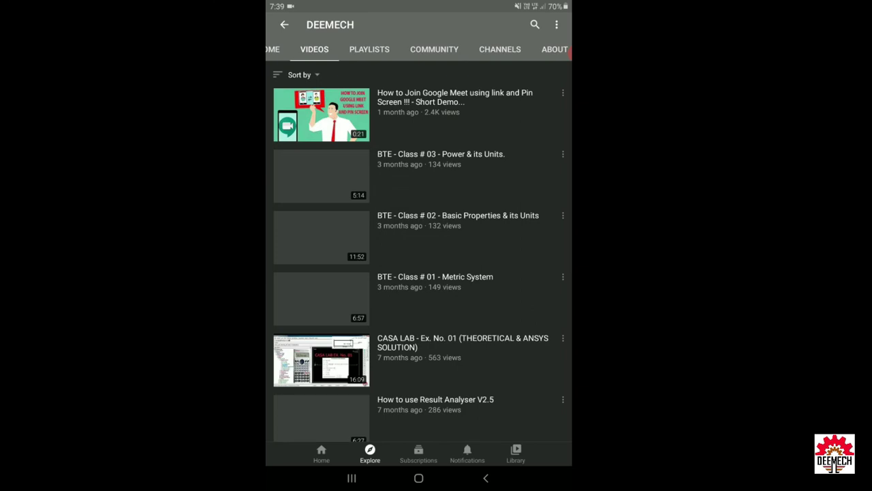
{"action": "left_click", "coordinate": [369, 49]}
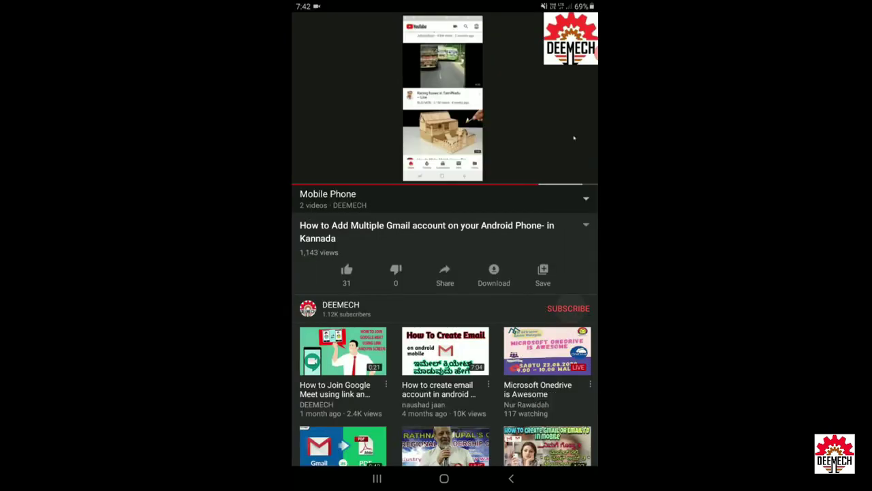
Subscribe to the DEEMECH channel and open its notification options.
{"action": "left_click", "coordinate": [566, 308]}
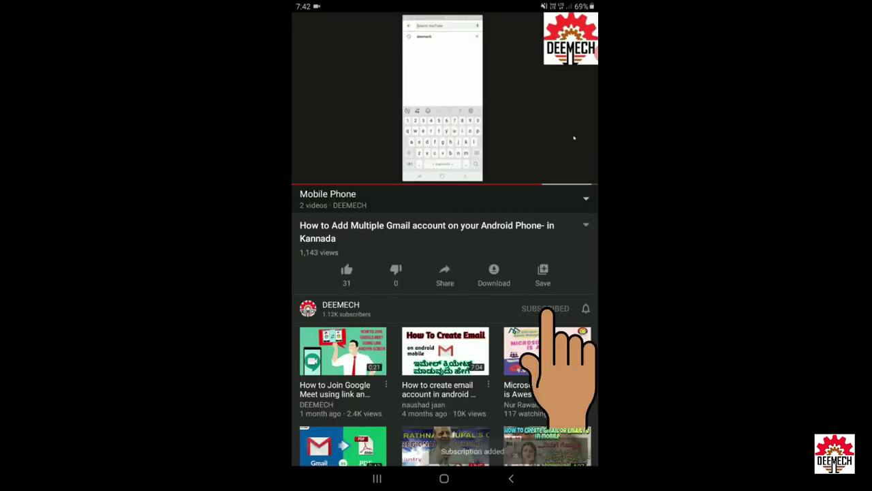
{"action": "left_click", "coordinate": [585, 308]}
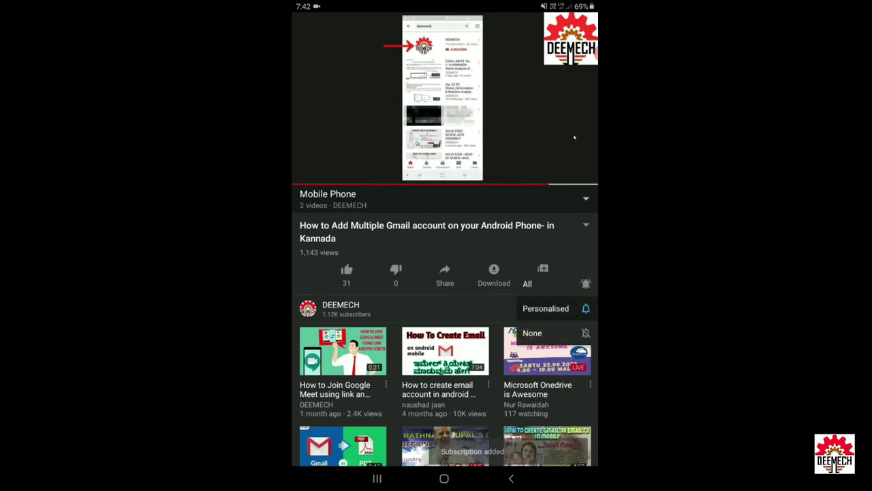